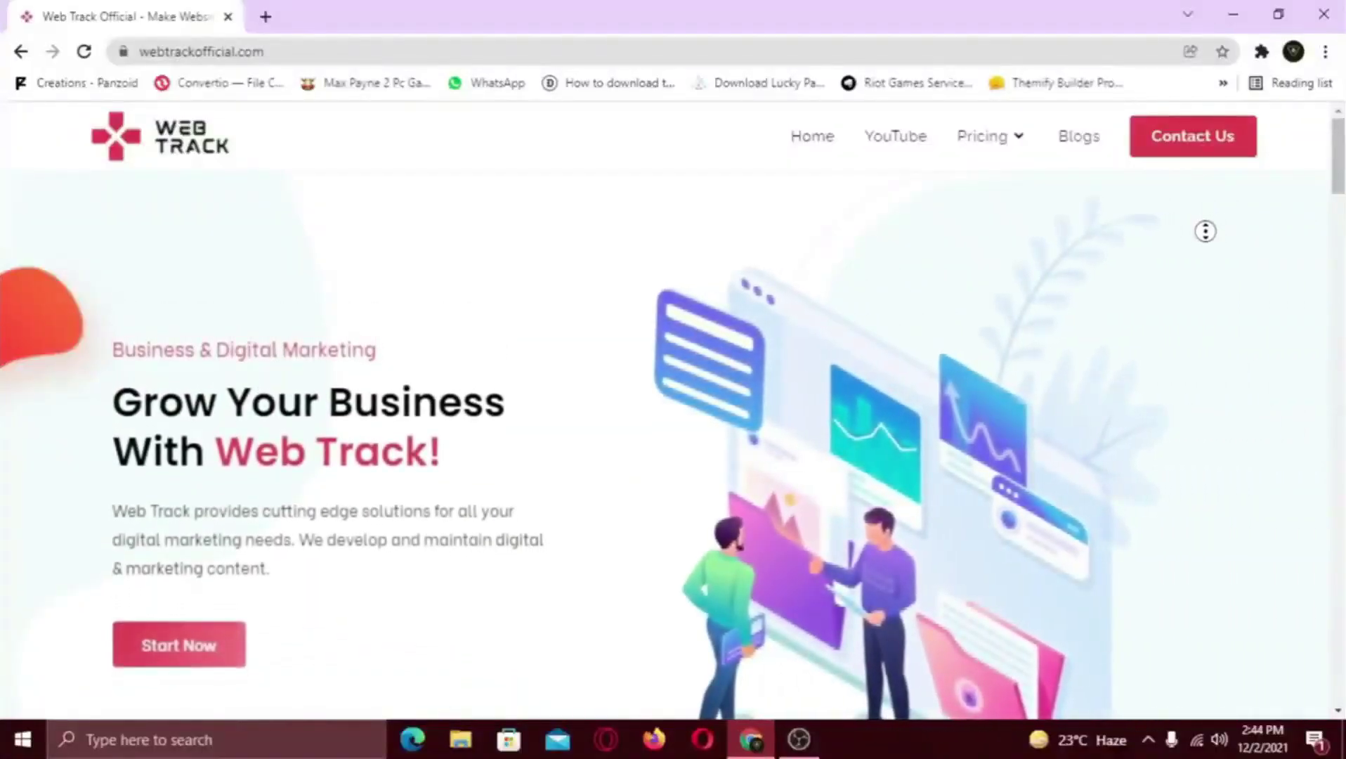
Log in to the domain mailbox in Roundcube webmail from the Webmail Login tab
scroll(1205, 231, "down", 3)
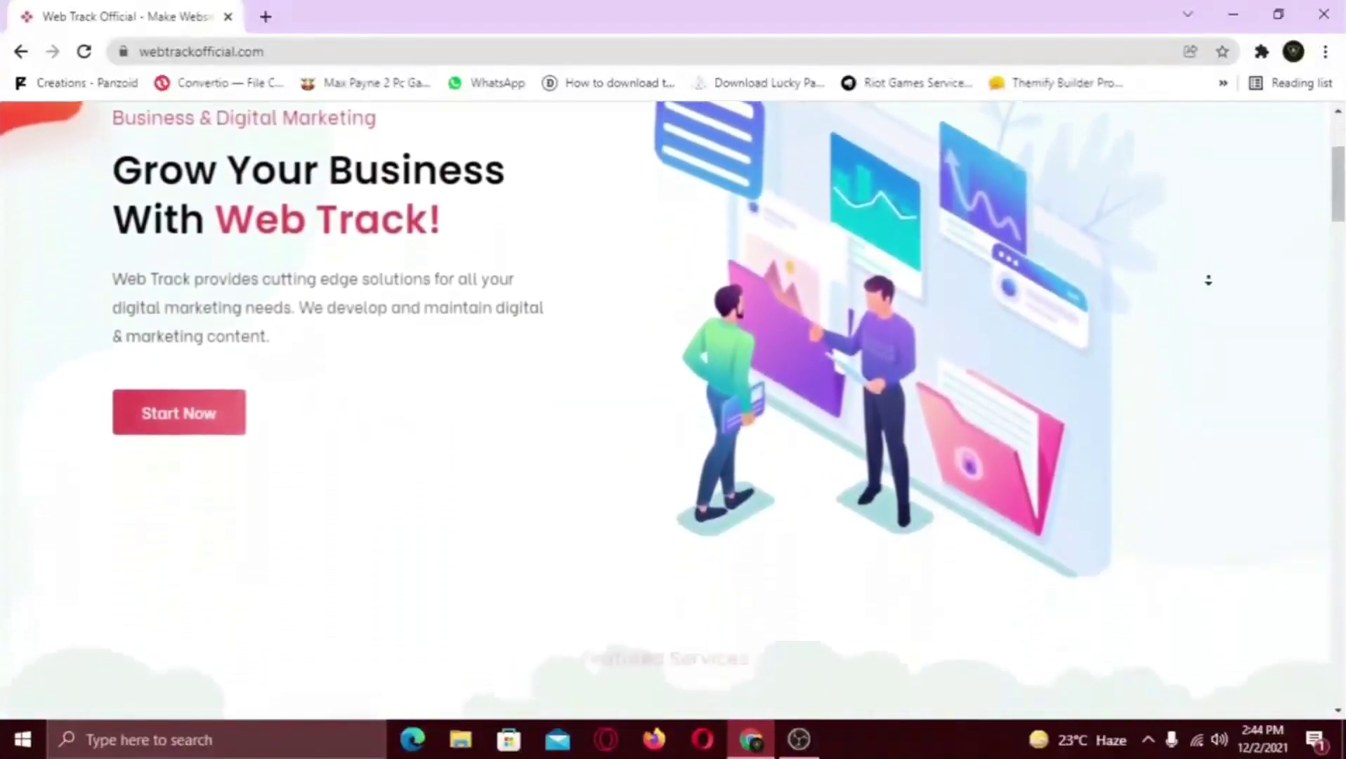
scroll(1208, 281, "down", 7)
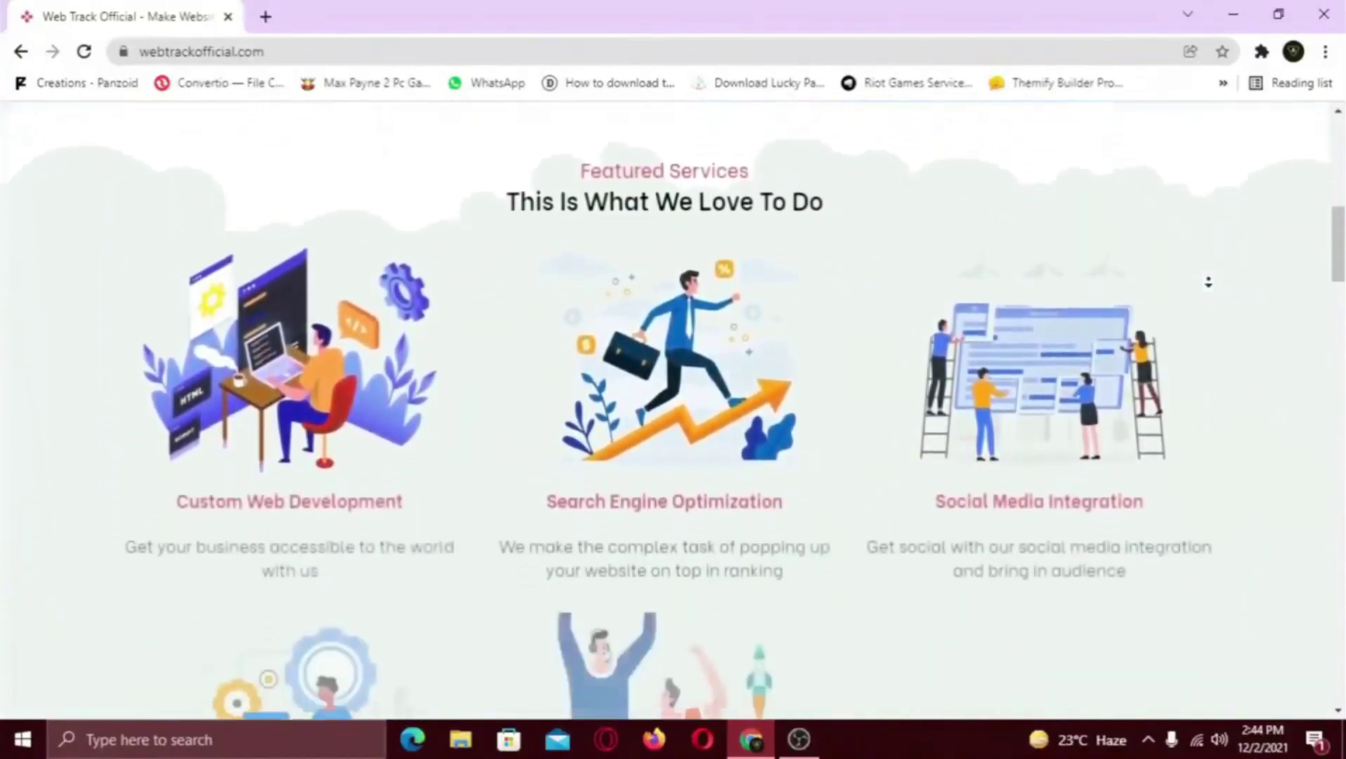
scroll(1208, 282, "down", 7)
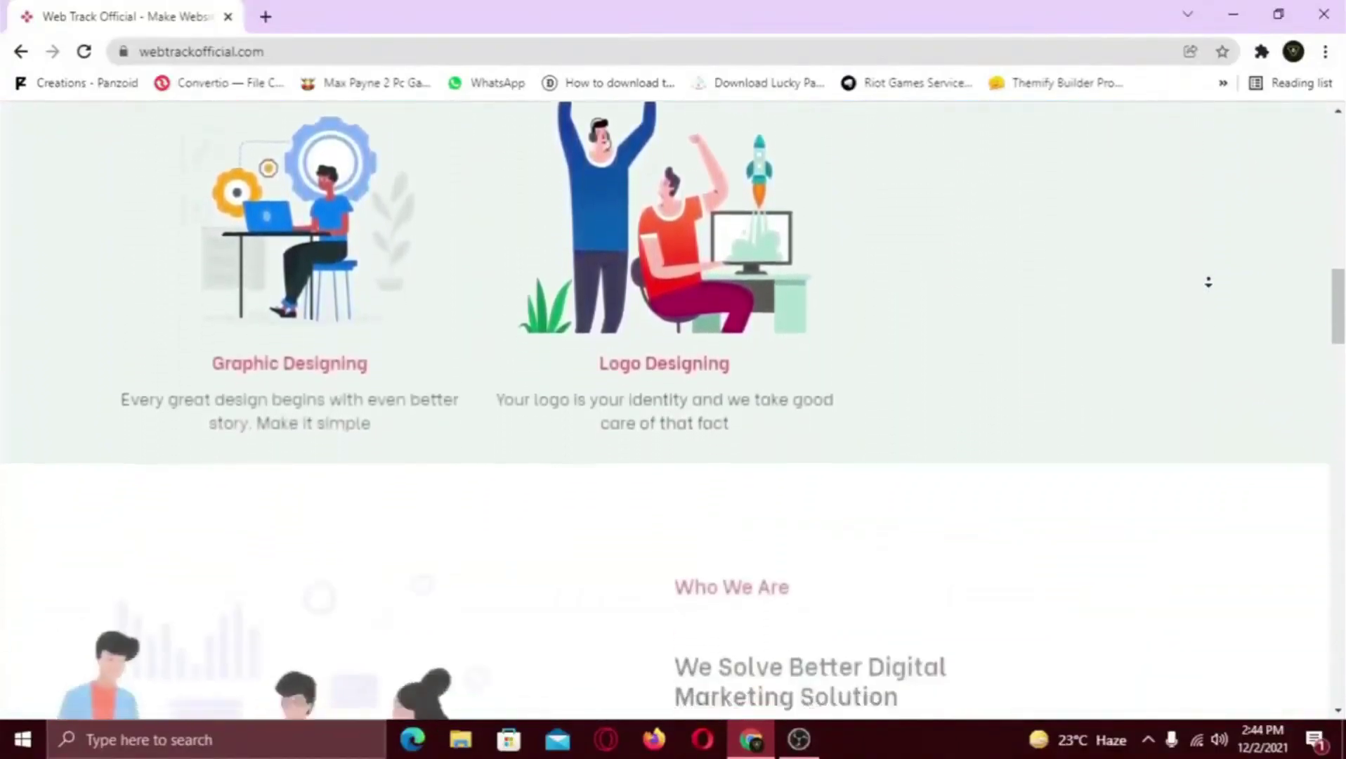
scroll(1209, 282, "down", 7)
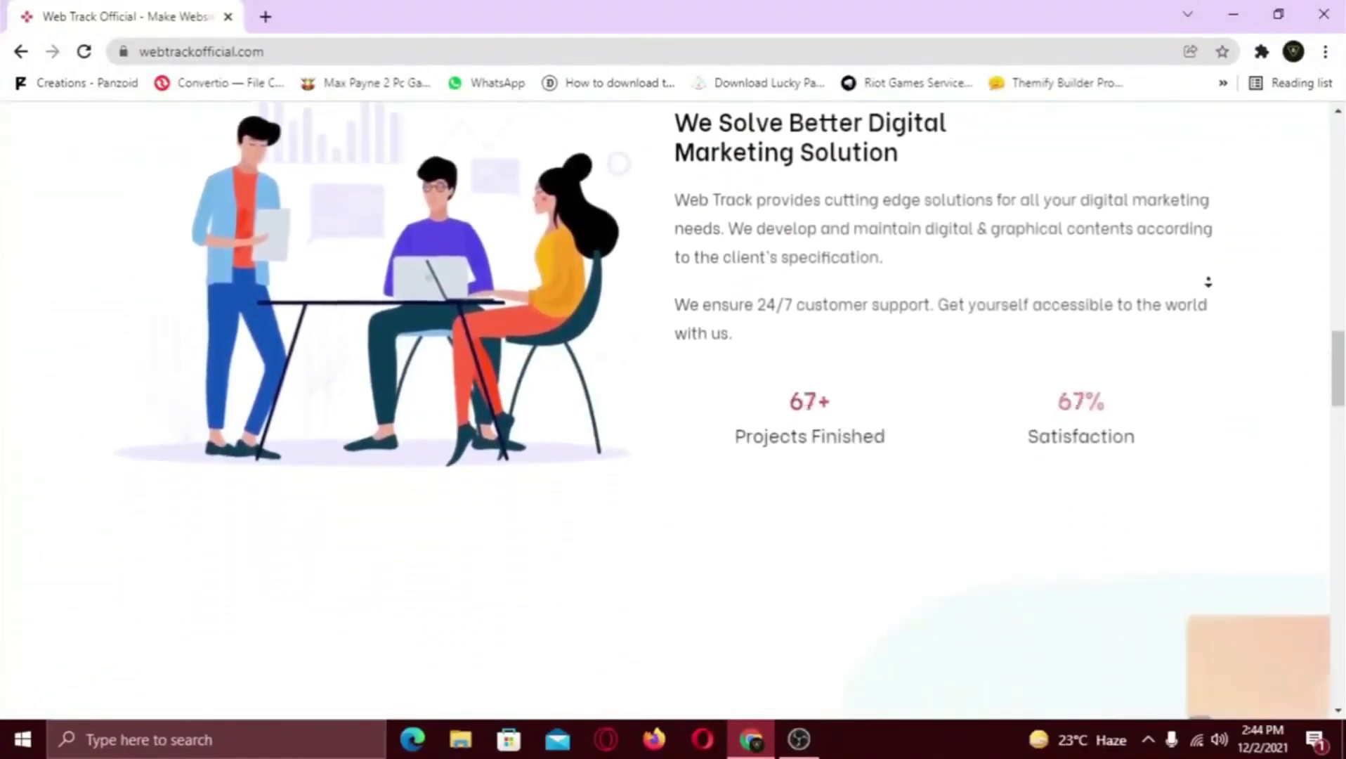
scroll(1208, 282, "down", 7)
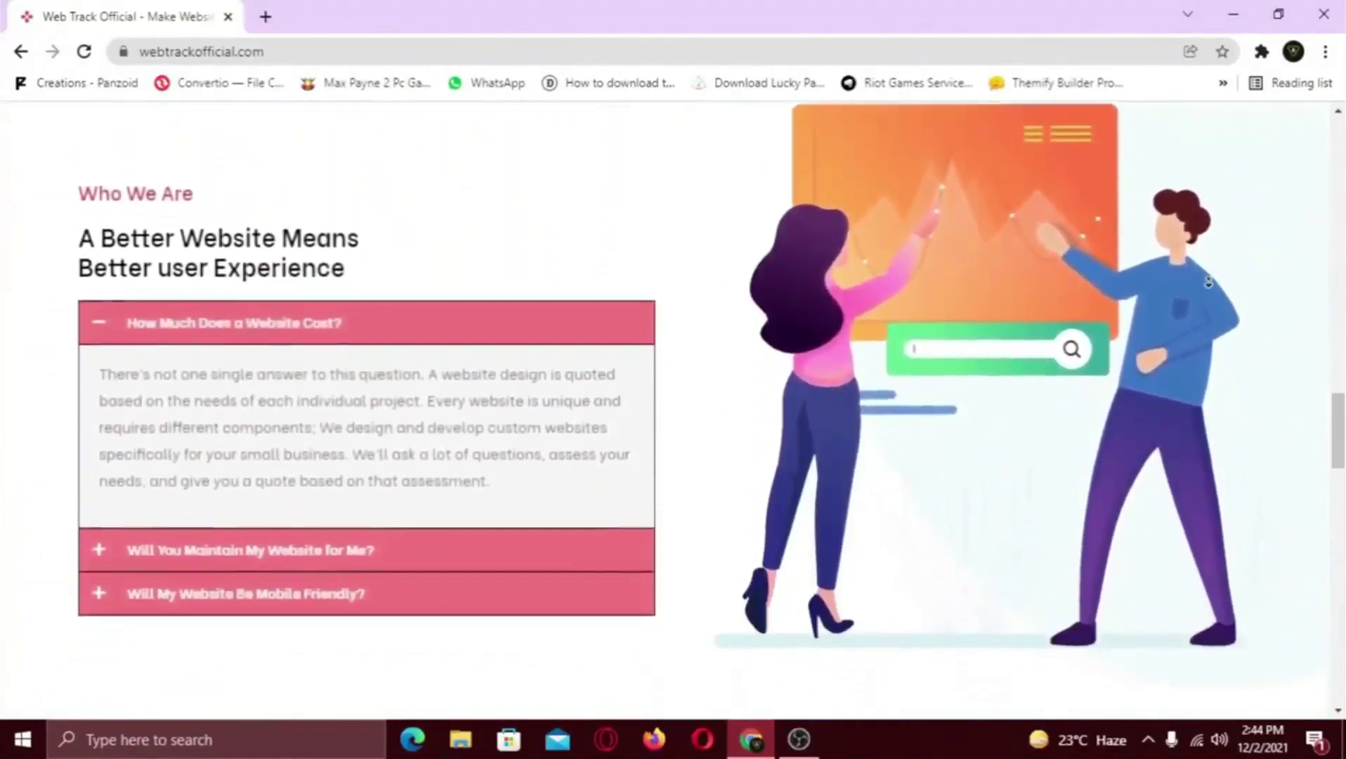
scroll(1208, 282, "down", 7)
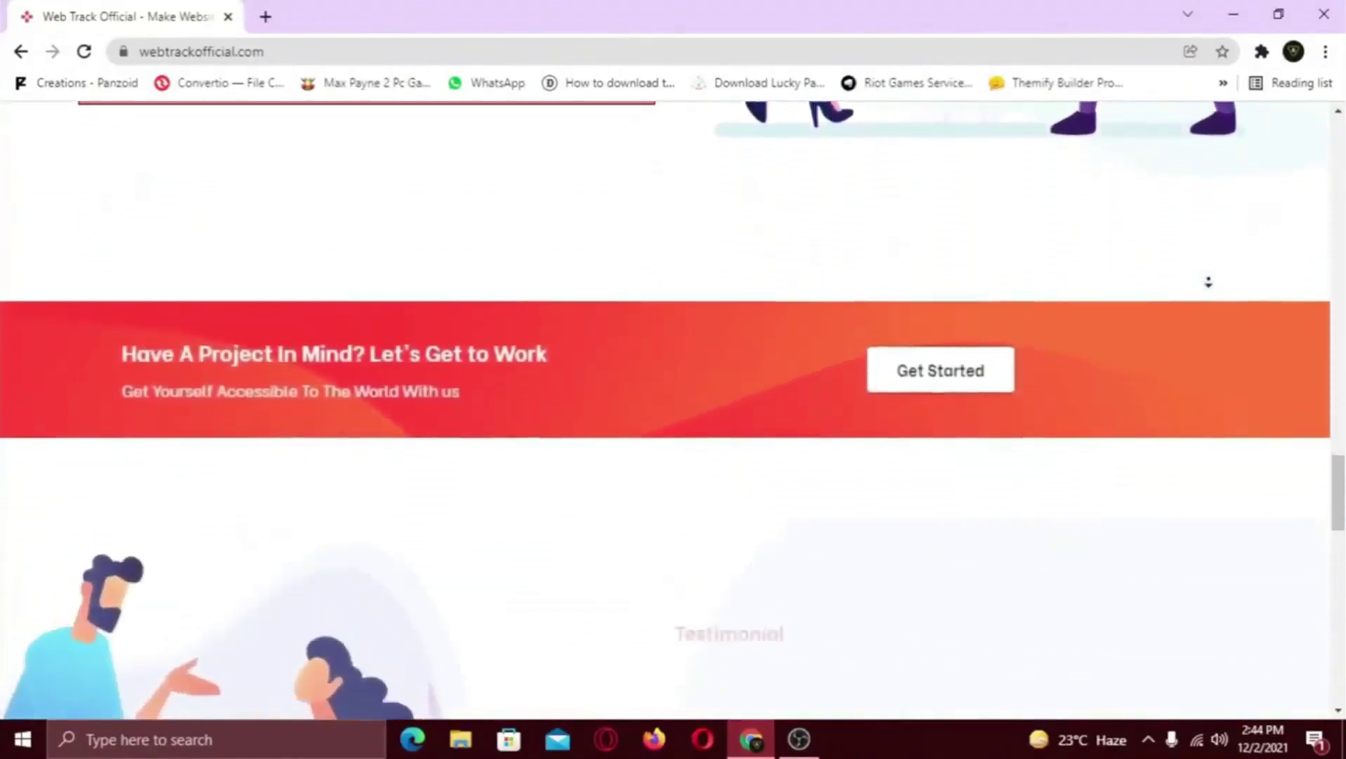
scroll(1208, 282, "down", 7)
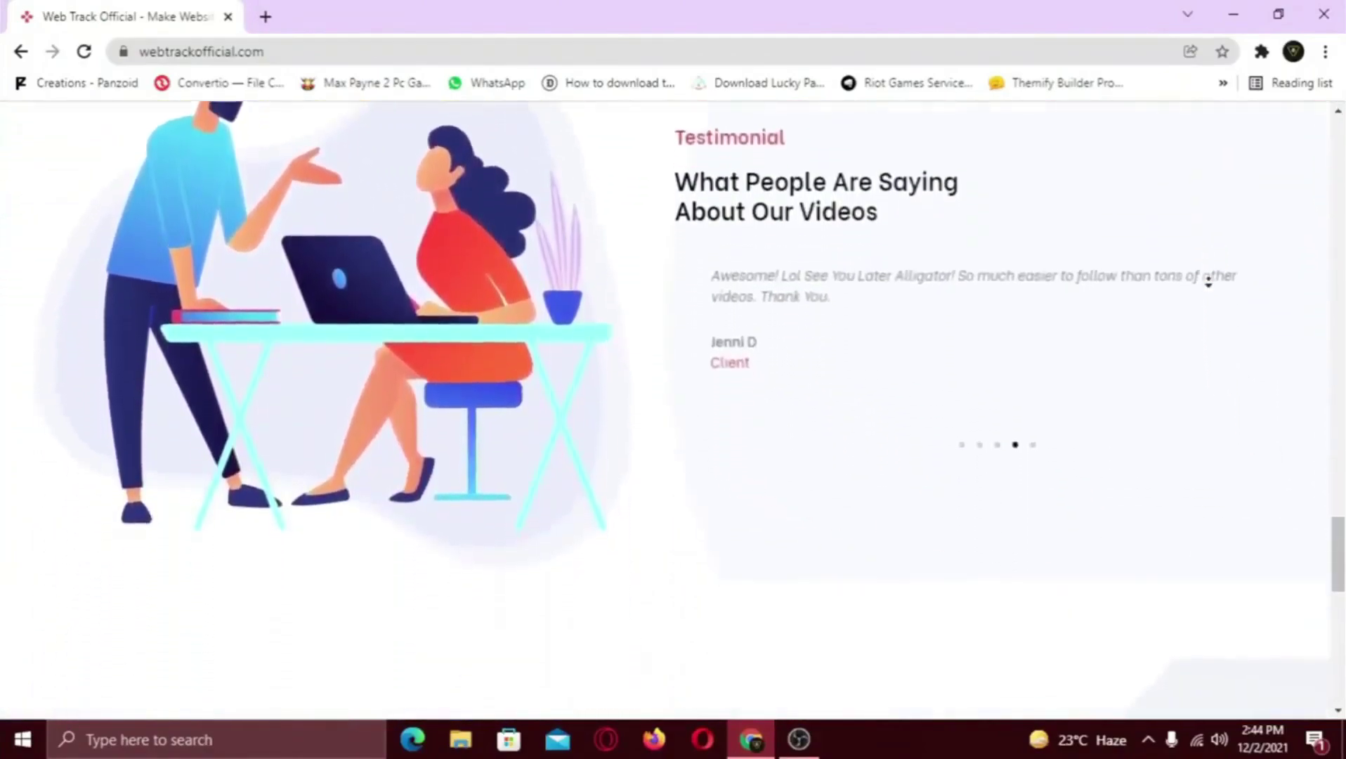
scroll(1209, 282, "down", 7)
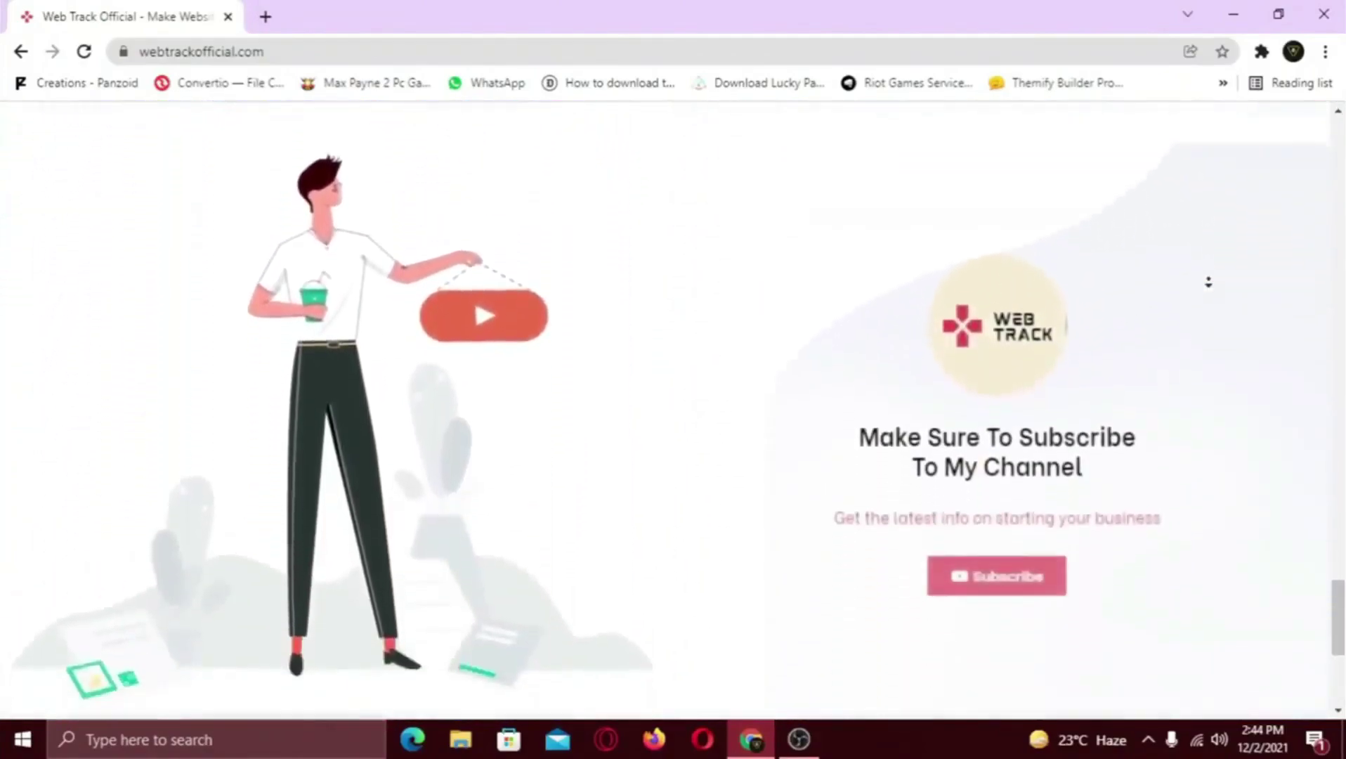
scroll(1208, 282, "down", 4)
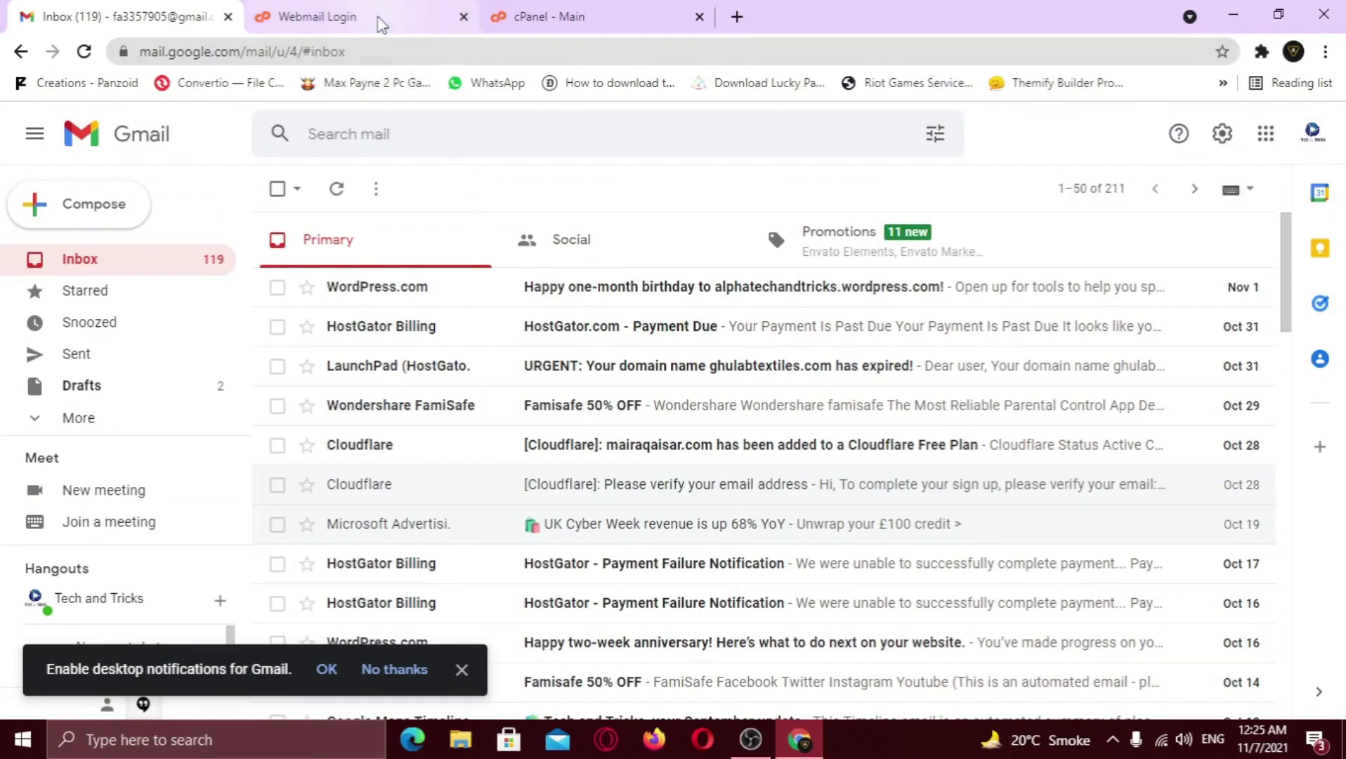
left_click(380, 19)
left_click(659, 531)
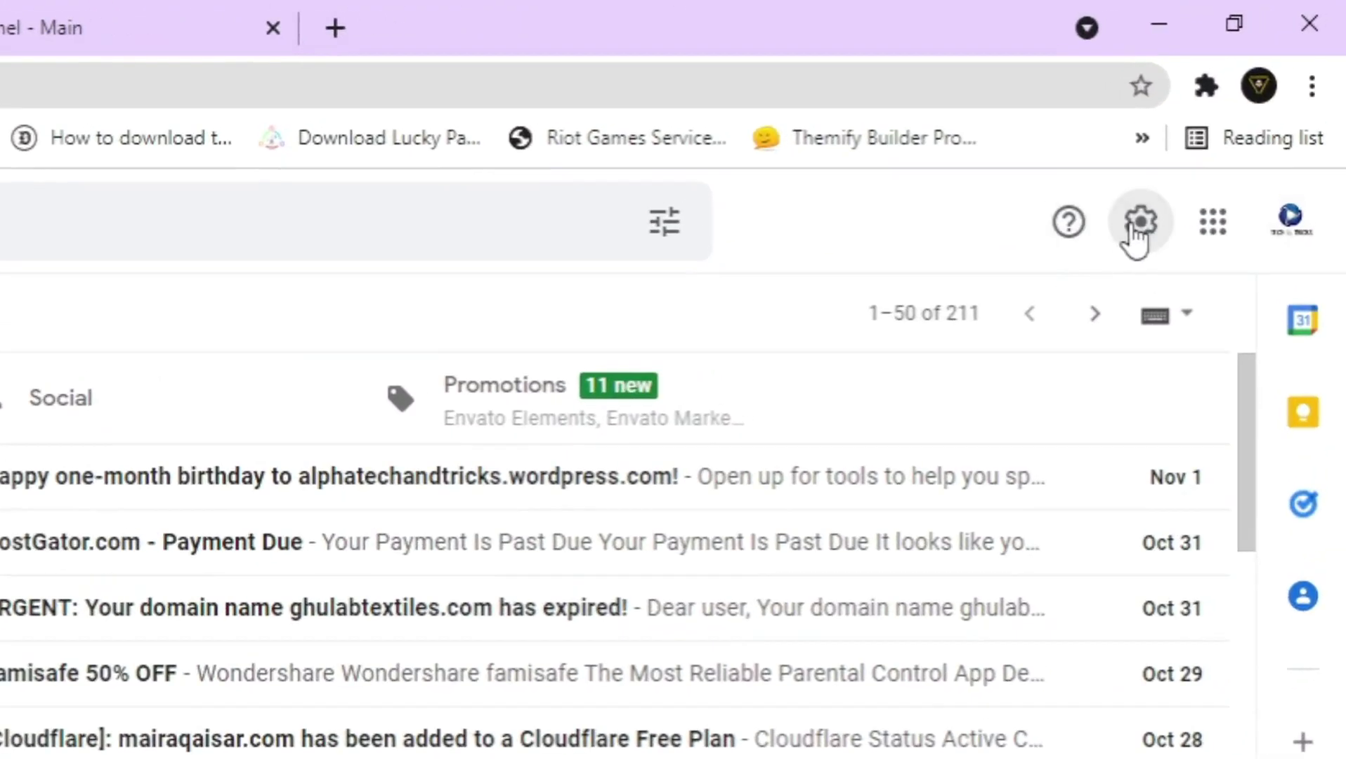
Open Gmail's Accounts and Import settings and locate 'Check mail from other accounts'
left_click(1134, 225)
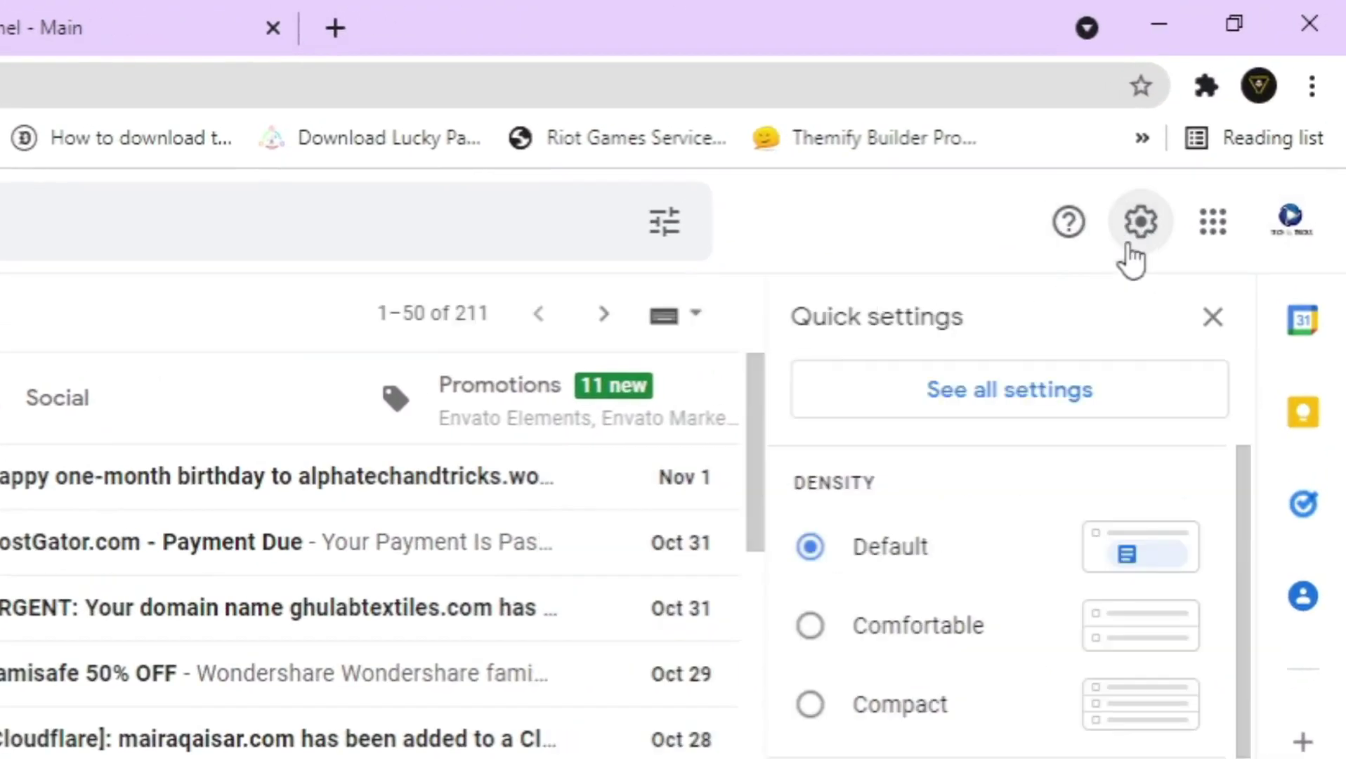
left_click(1044, 404)
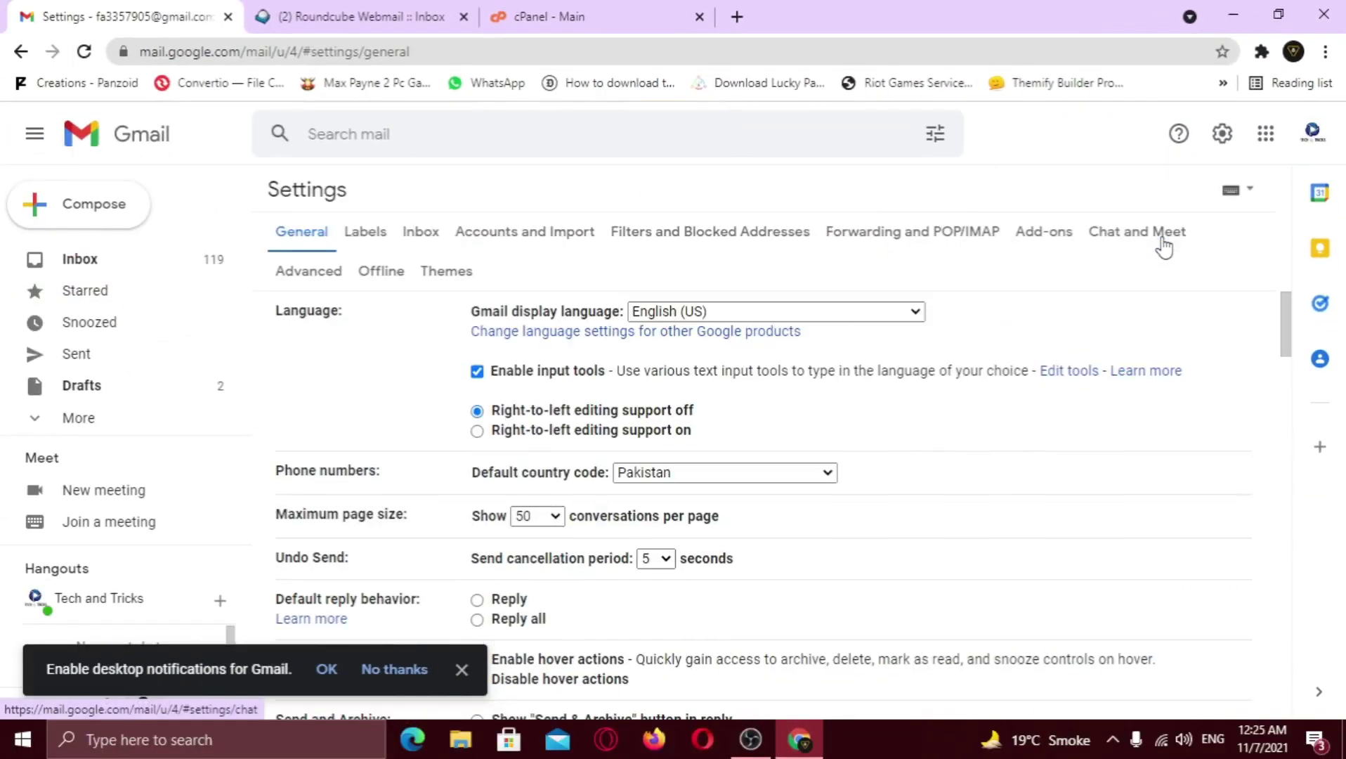
left_click(537, 234)
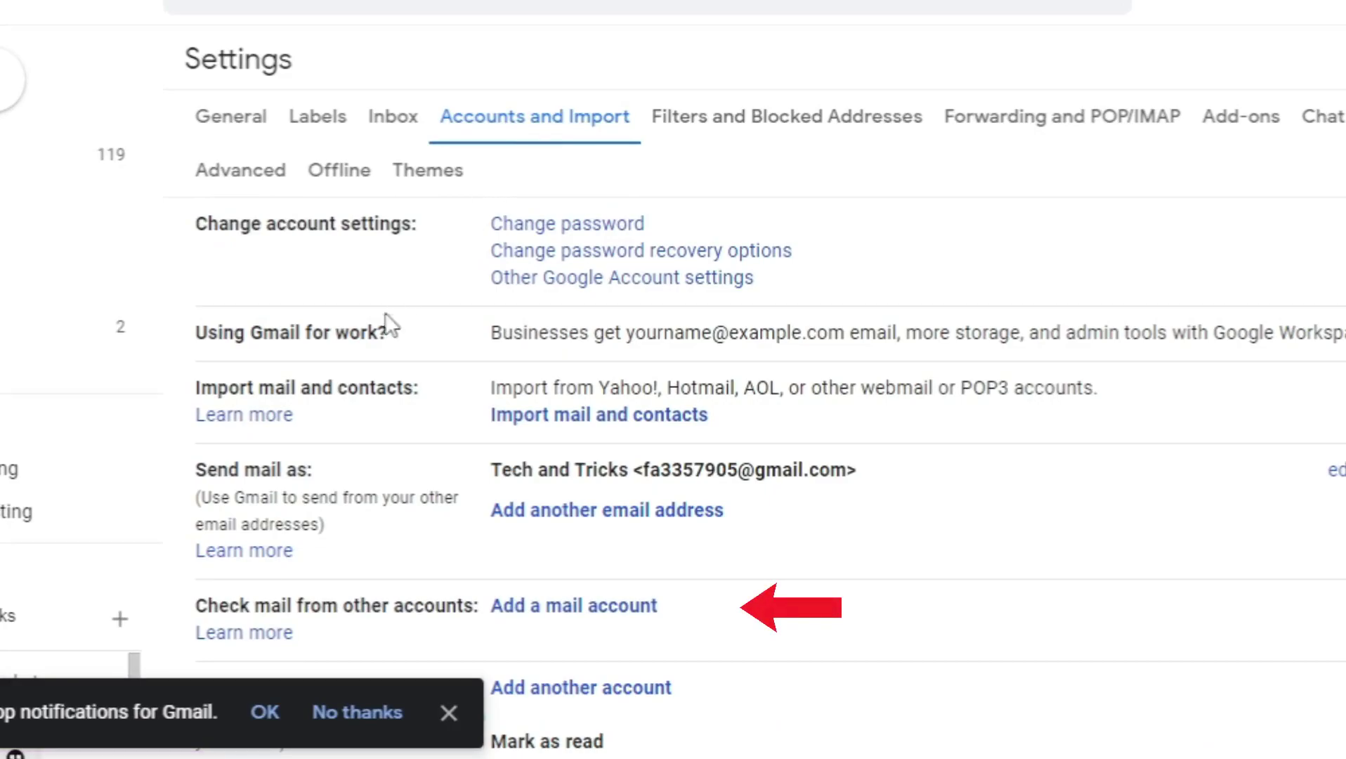
left_click_drag(195, 606, 492, 601)
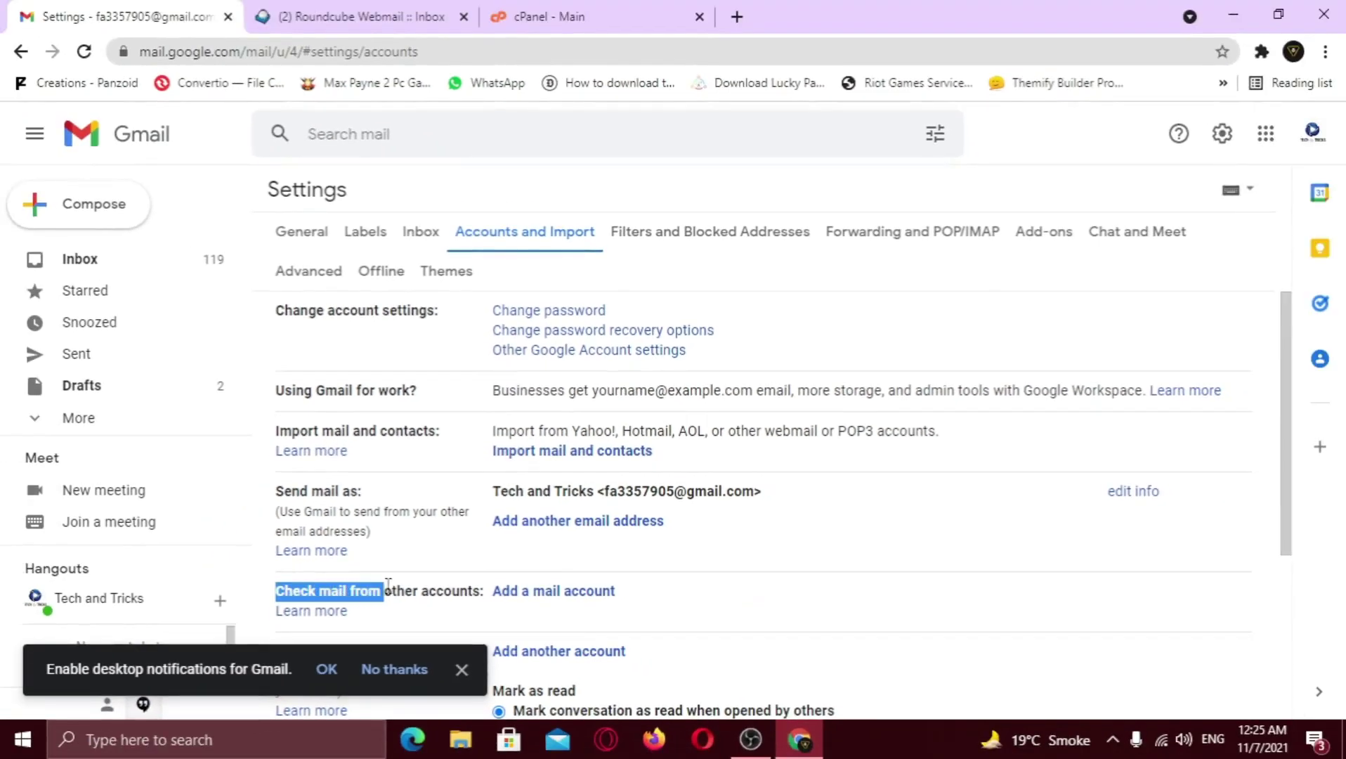
left_click(457, 594)
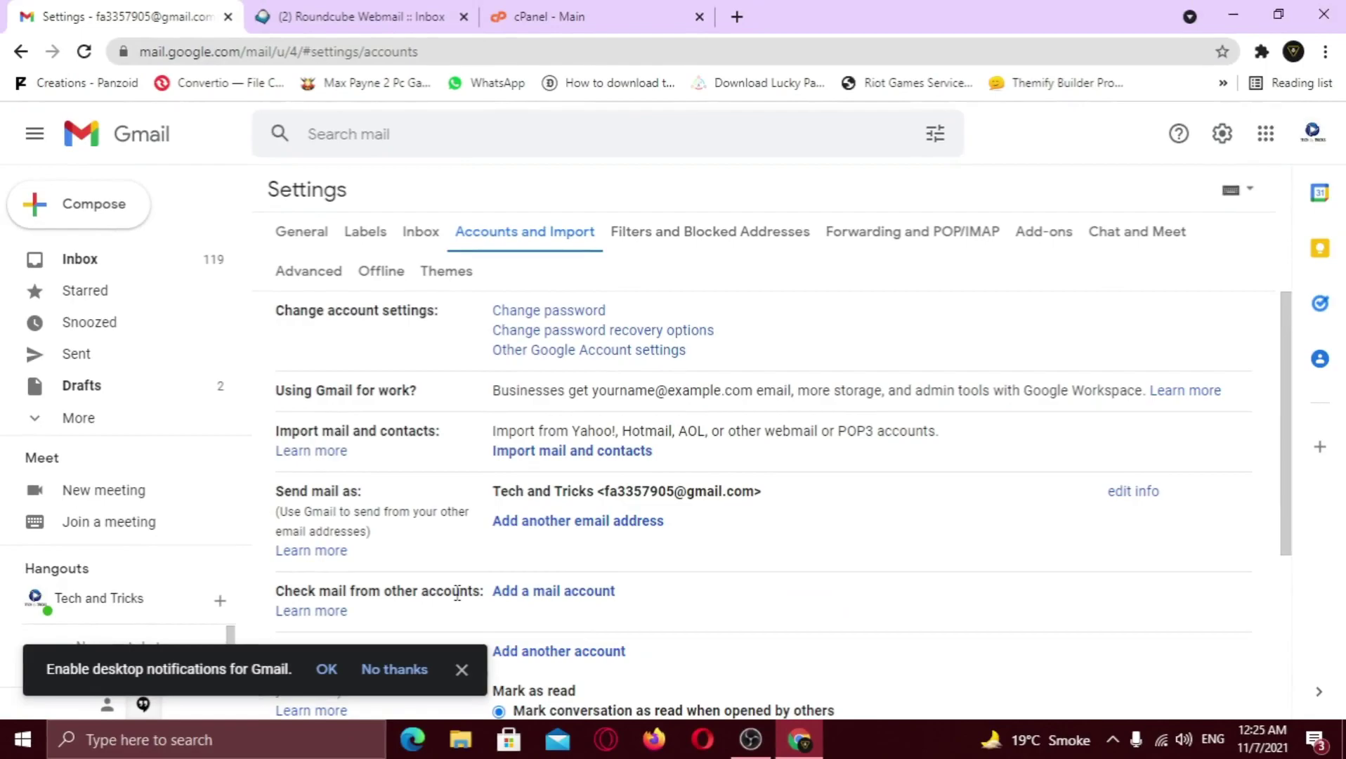
Start adding a mail account, entering the domain's support e-mail address and continuing
left_click(564, 592)
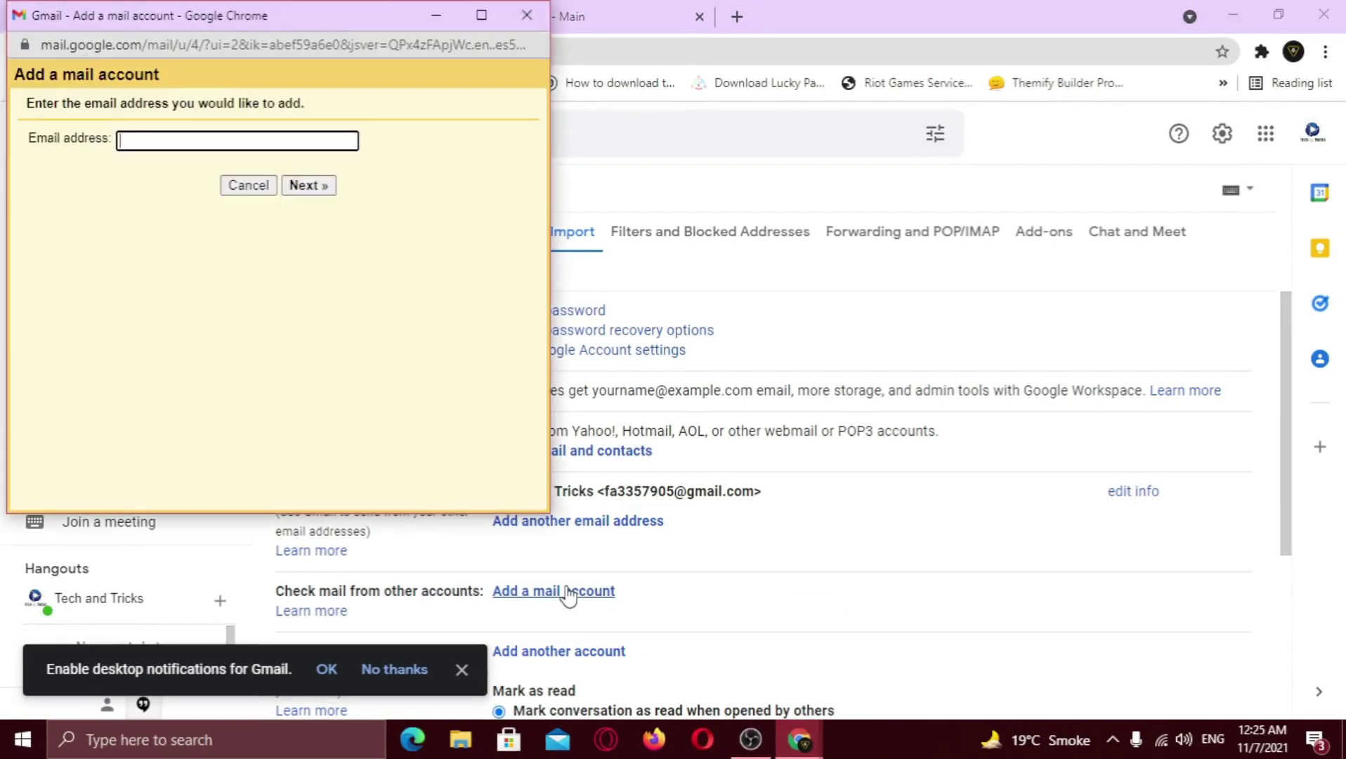
left_click_drag(325, 22, 756, 169)
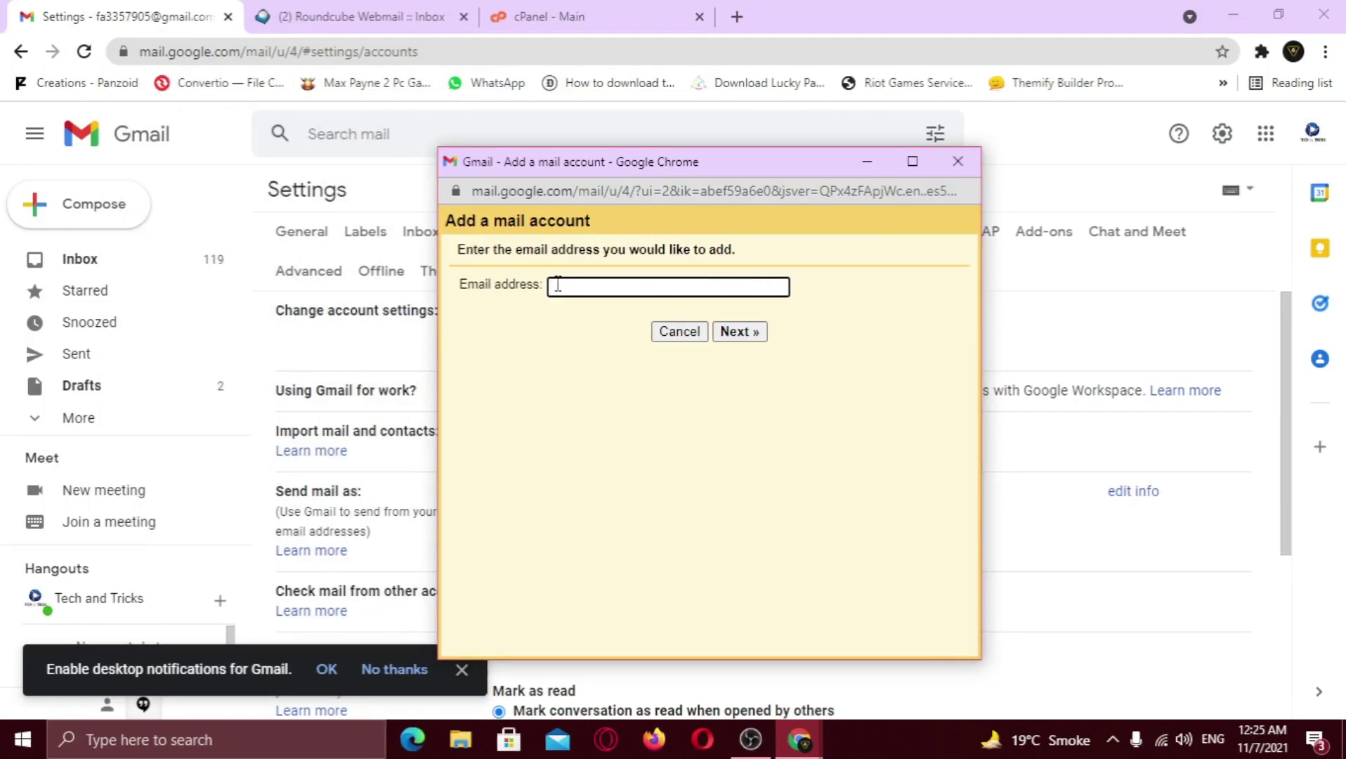
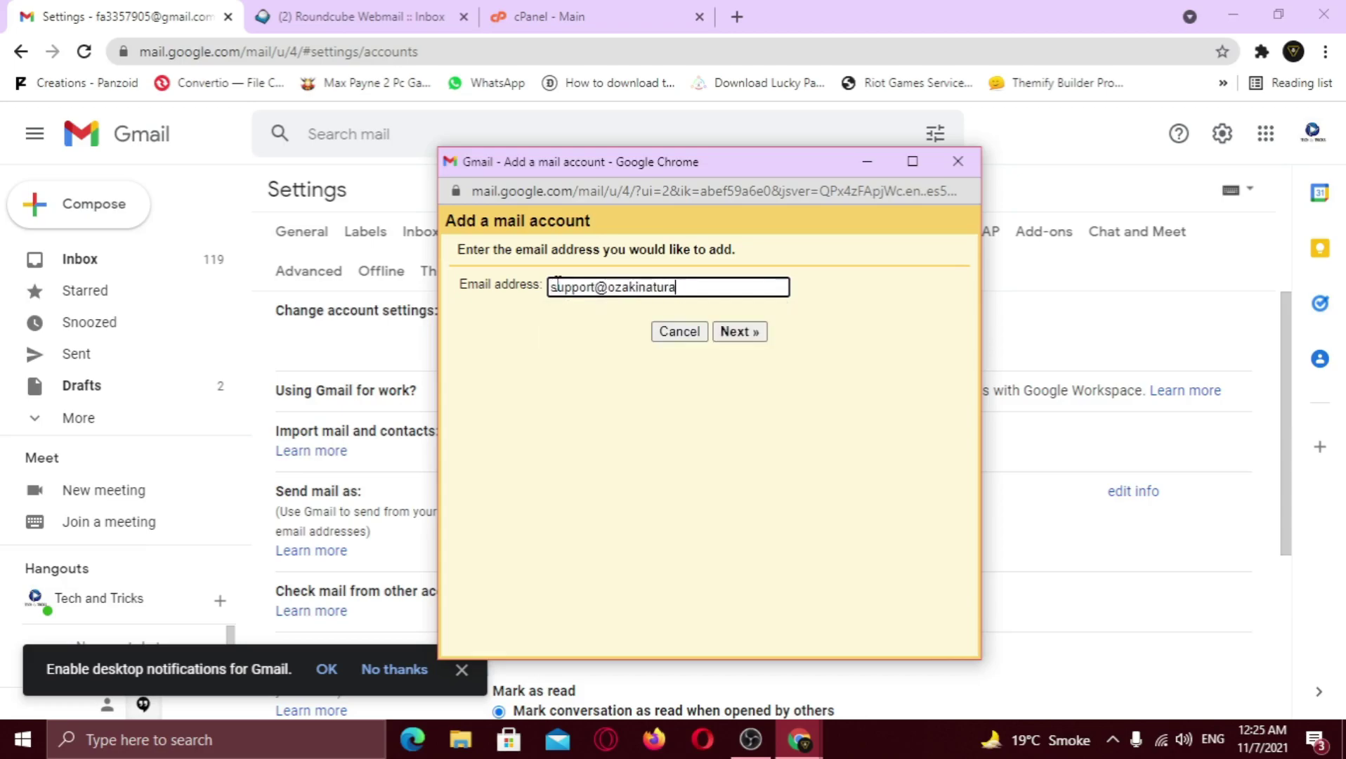
left_click(739, 333)
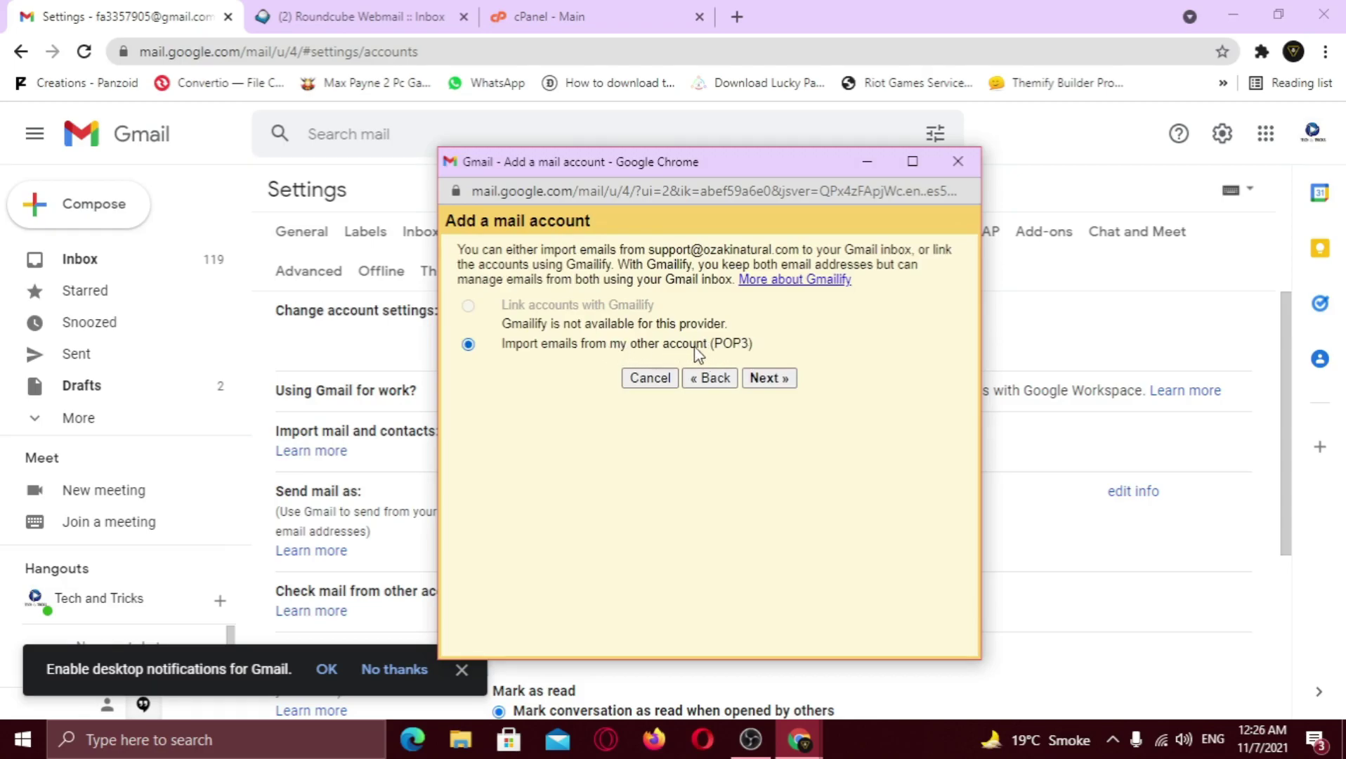
Choose POP3 import, complete the username to the full address and paste the mailbox password
left_click(773, 379)
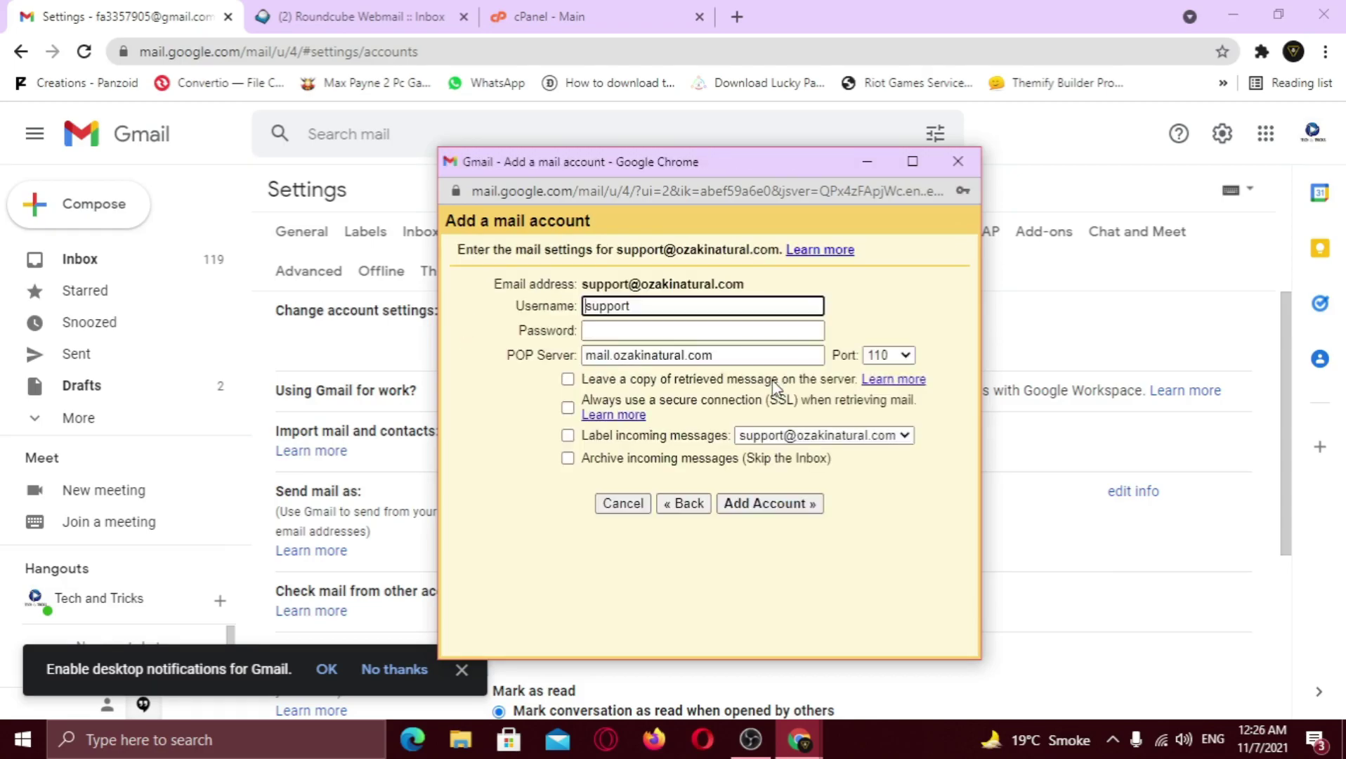
left_click(641, 312)
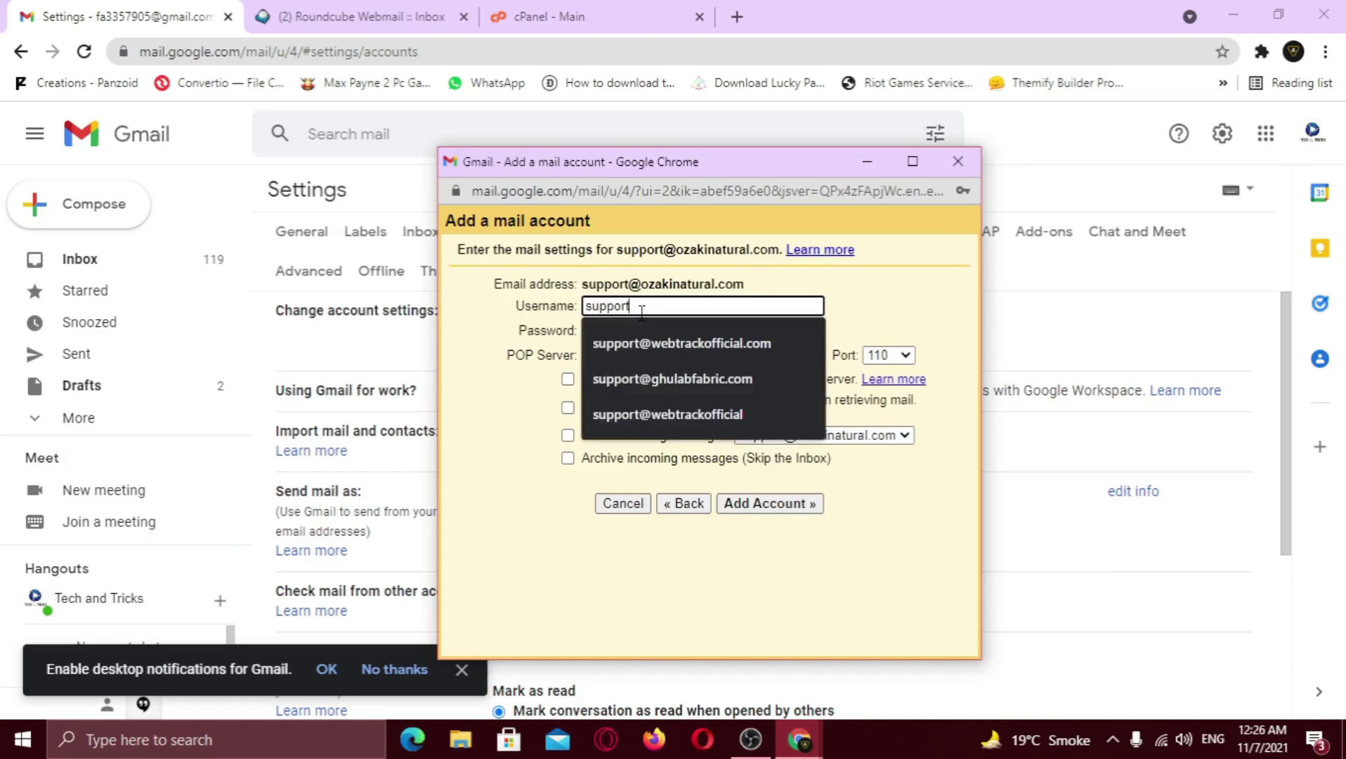
type("@ozakinatural.com")
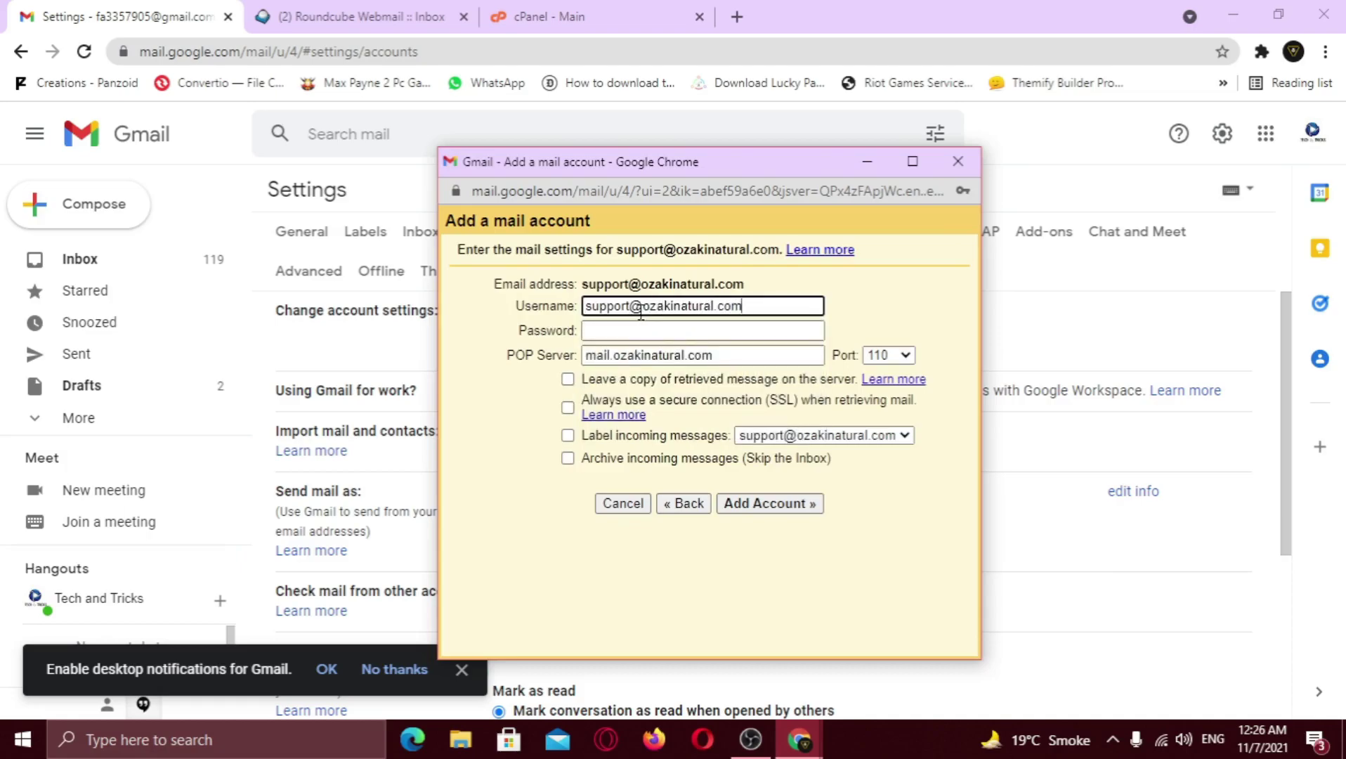
left_click(639, 329)
key("ctrl+v")
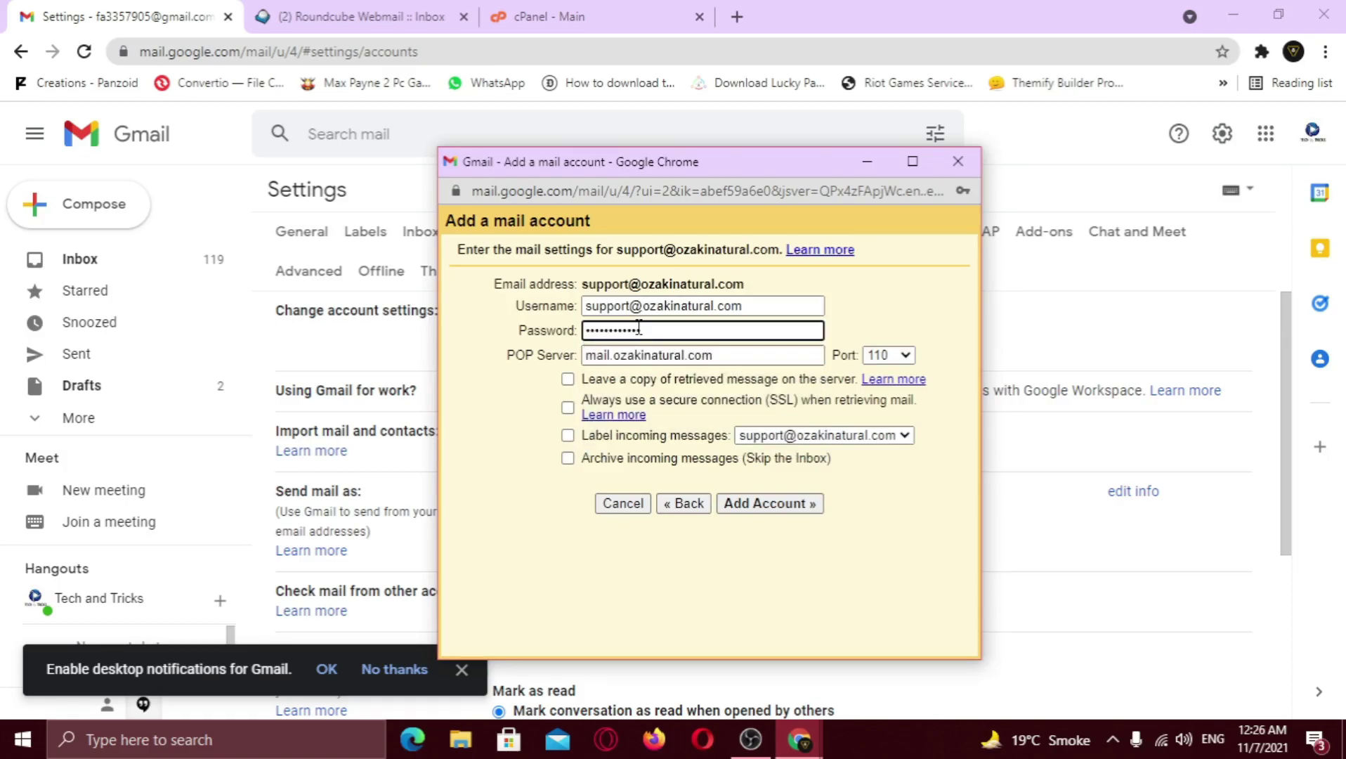
Set the POP port to 995 and leave a copy of retrieved messages on the server
left_click(905, 355)
left_click(879, 422)
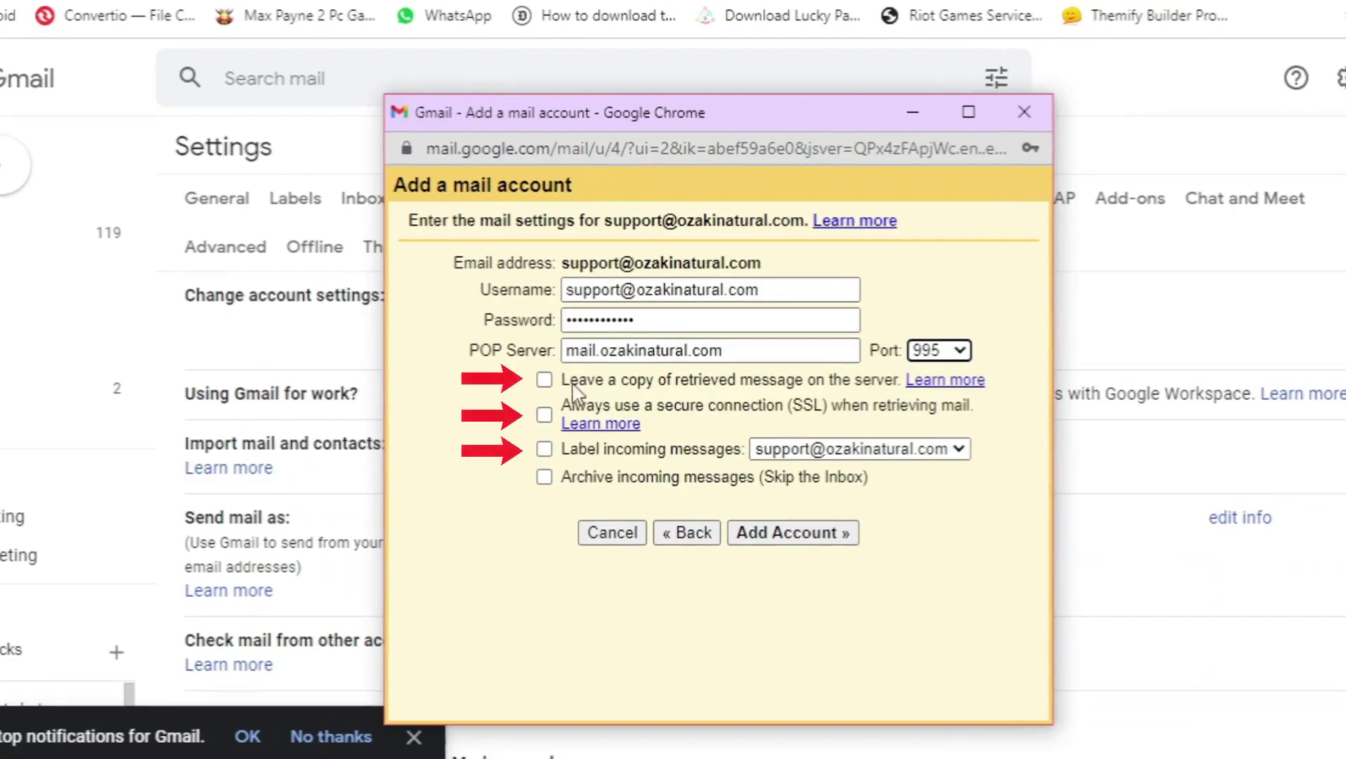
left_click(545, 380)
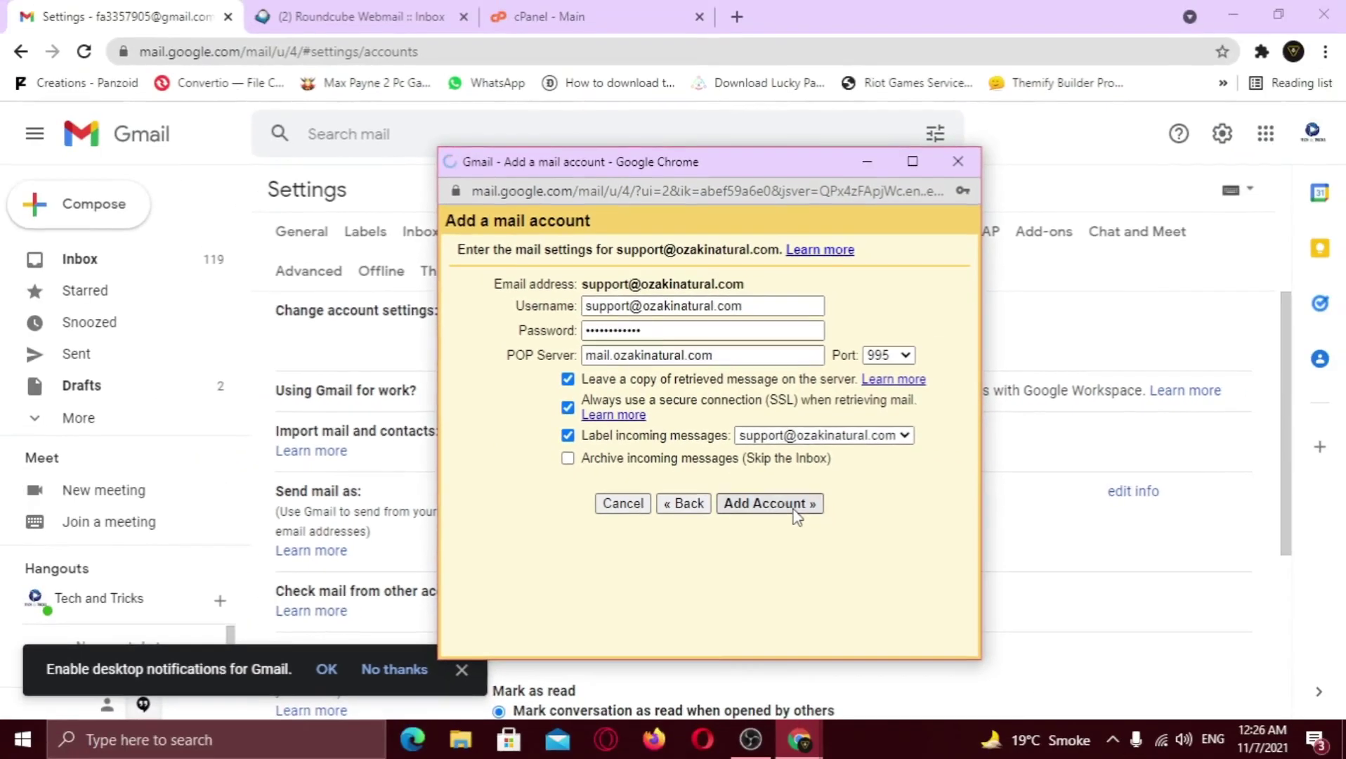
Add the POP account, save its password in the browser, and opt to send as the domain address
left_click(793, 532)
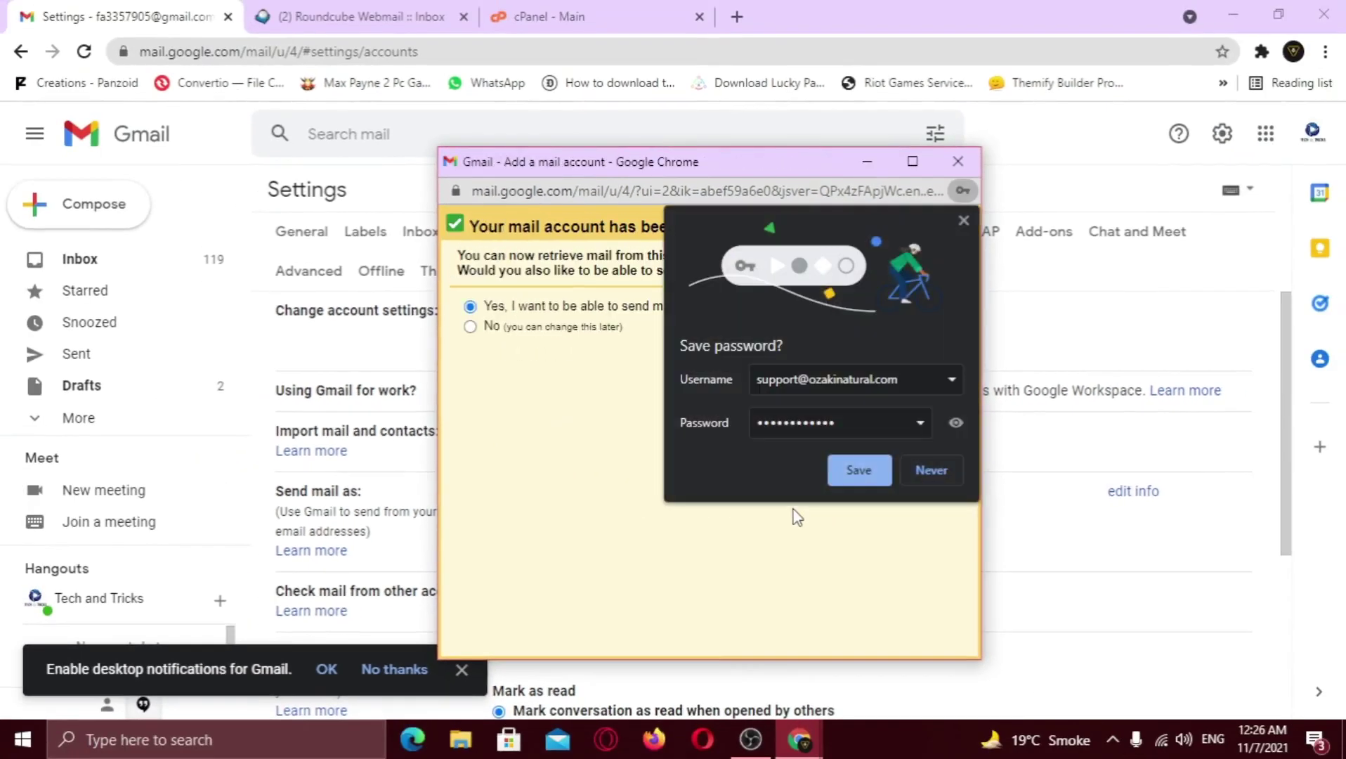
left_click(864, 472)
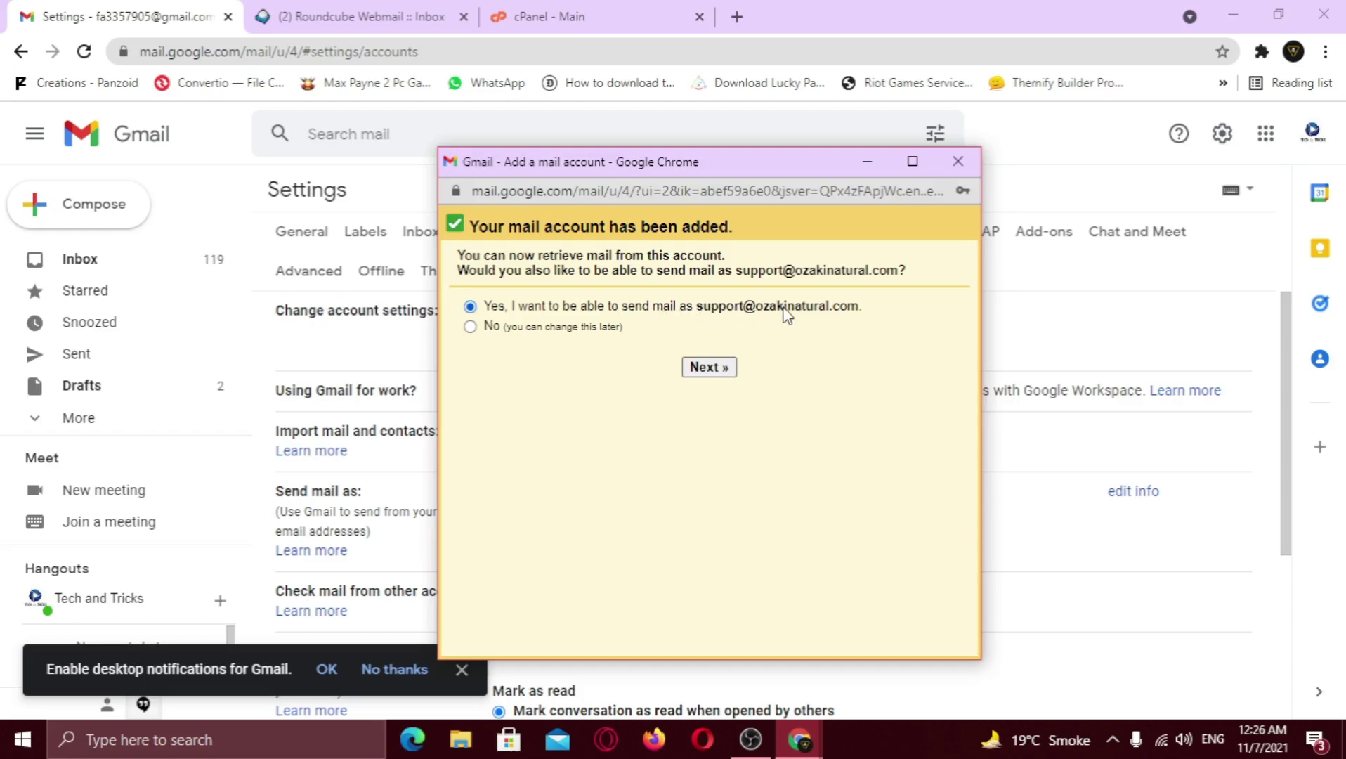
left_click(710, 368)
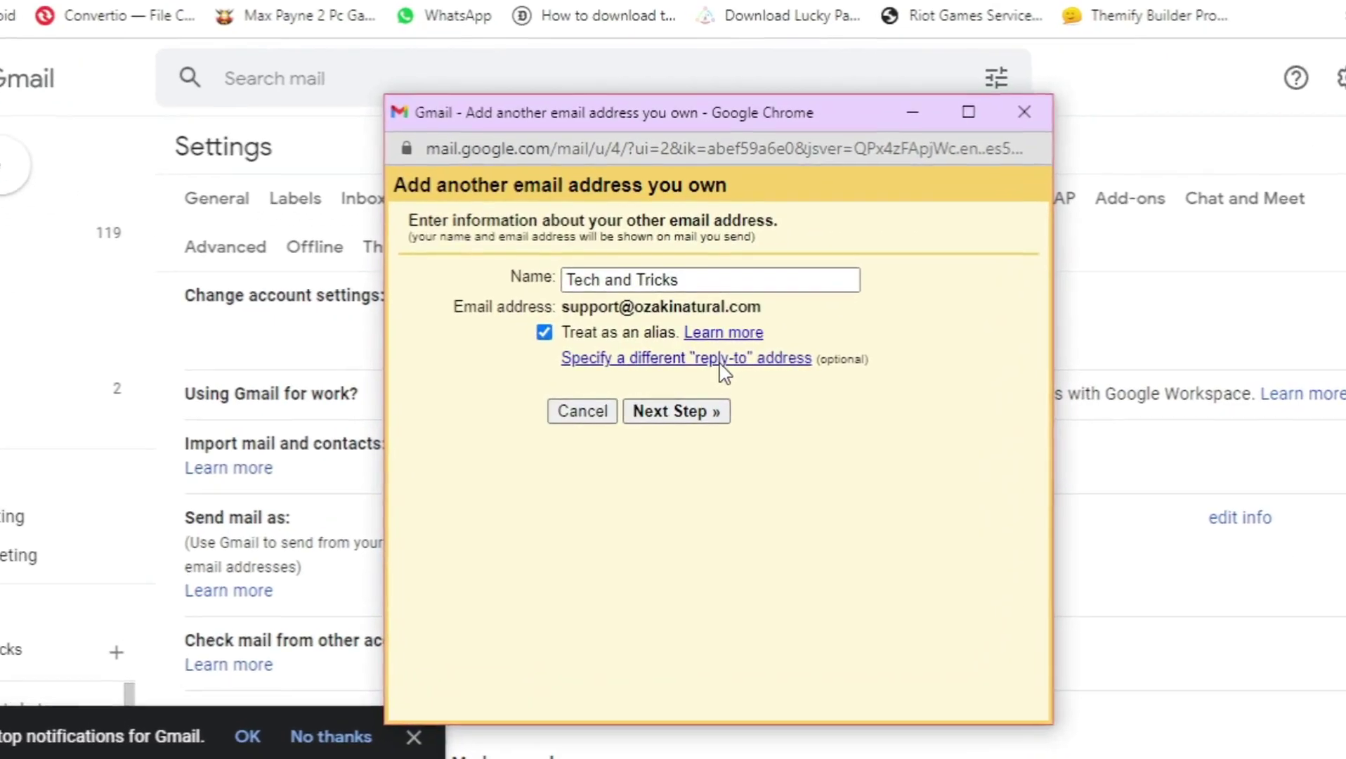
Name the sender 'Ozaki Natural' and advance to the SMTP server step
left_click_drag(680, 280, 562, 287)
type("Ozaki Natural")
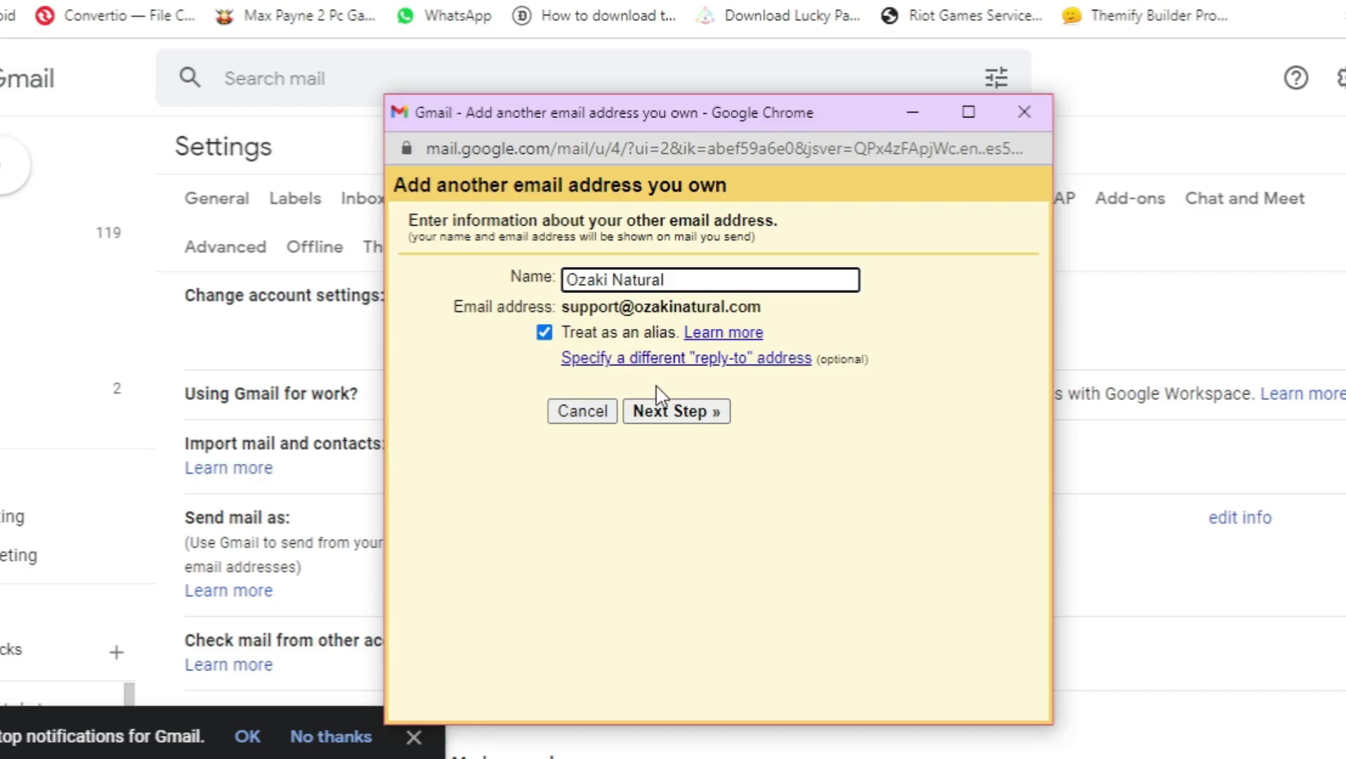
left_click(692, 414)
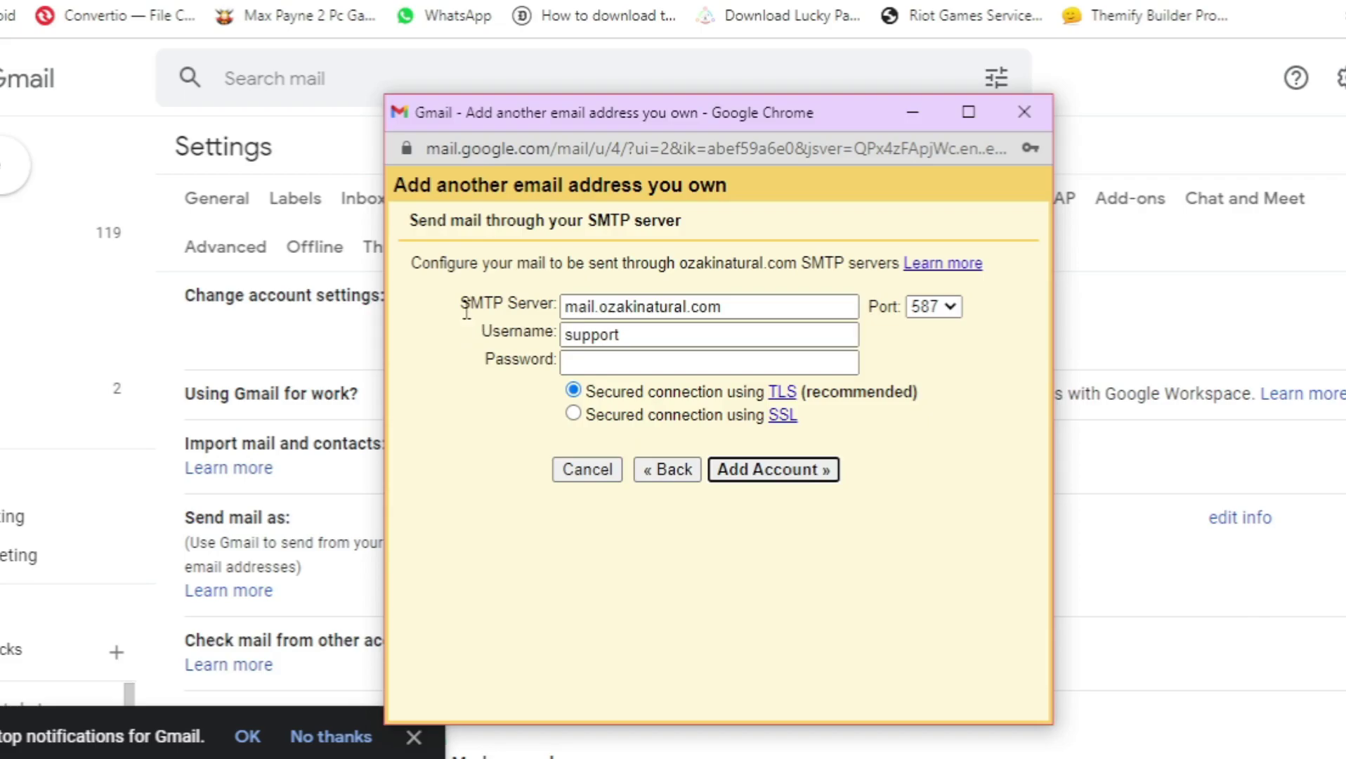
left_click_drag(461, 303, 543, 309)
left_click(550, 307)
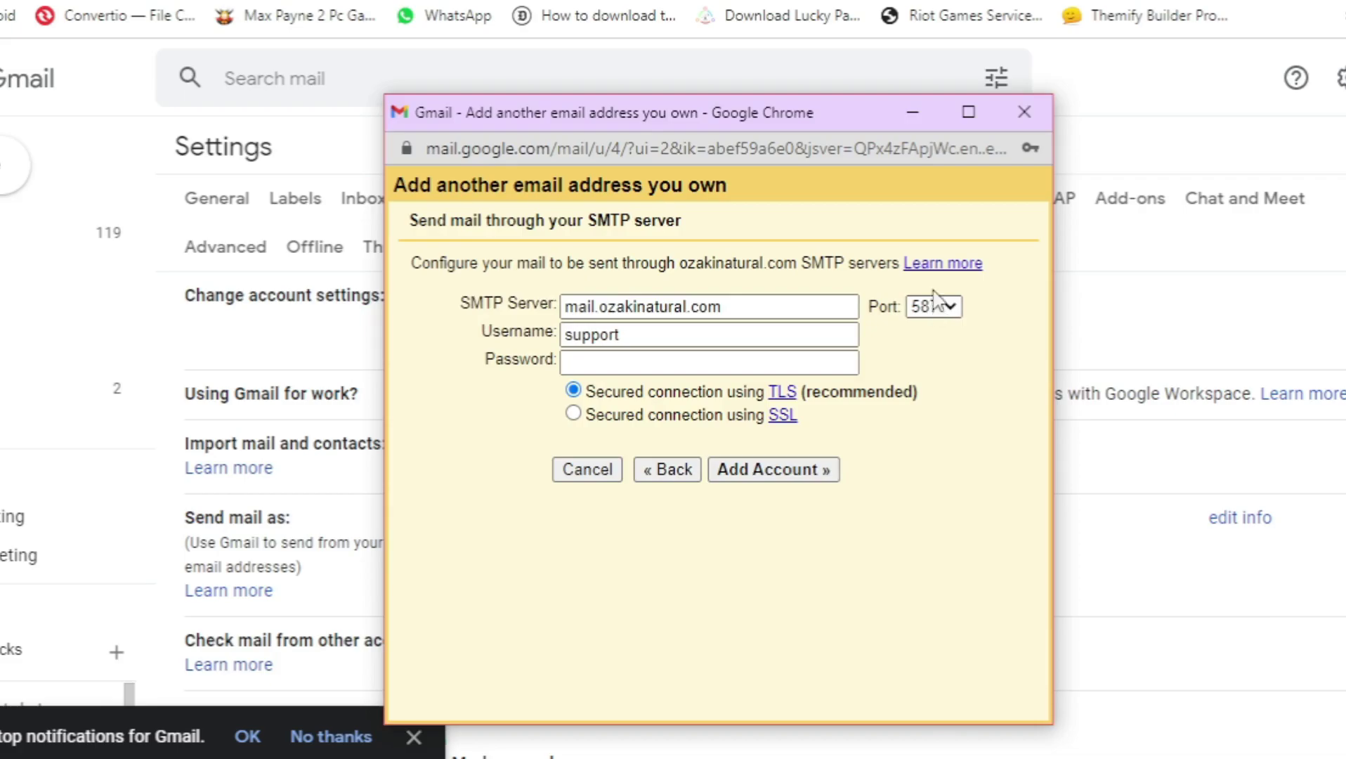
In cPanel Email Accounts, expand the support mailbox and open its Connect Devices page
left_click(898, 116)
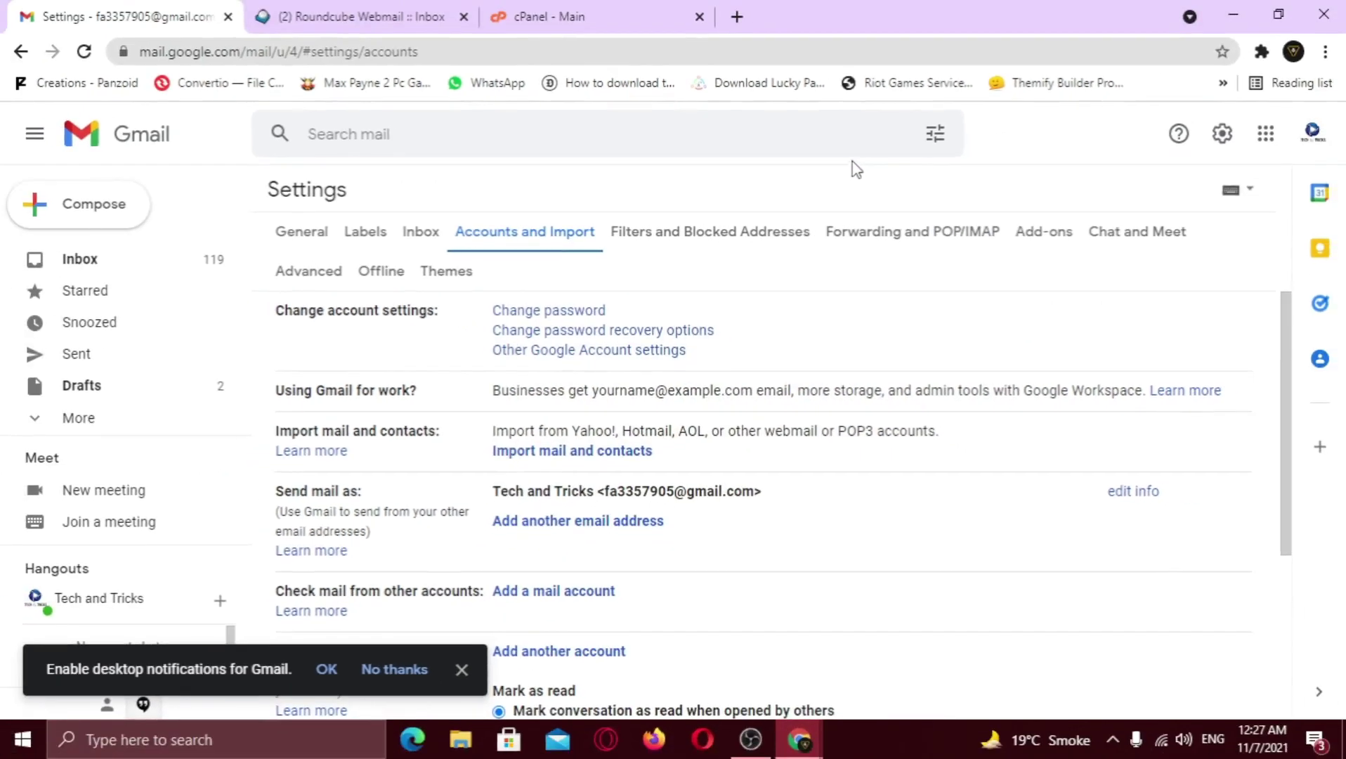
left_click(619, 16)
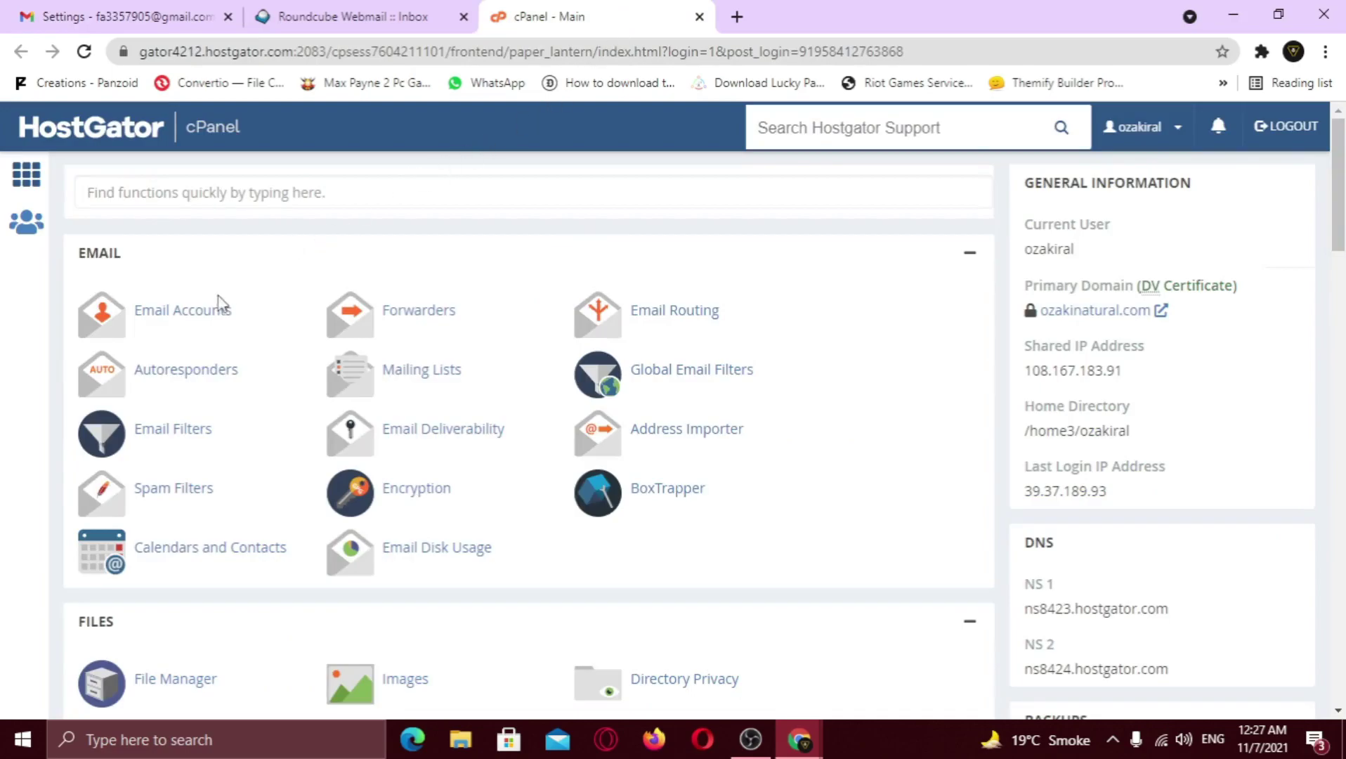
left_click(199, 321)
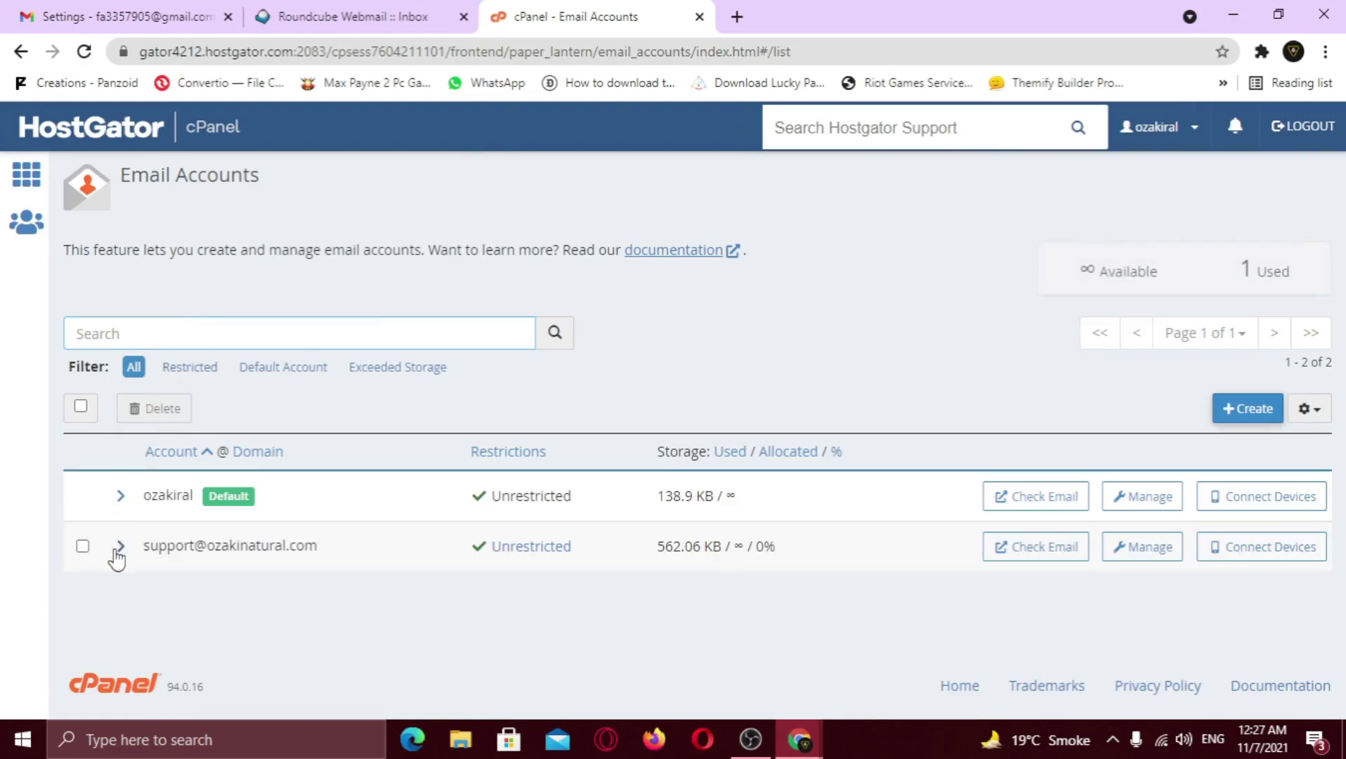
left_click(120, 546)
left_click_drag(143, 545, 324, 548)
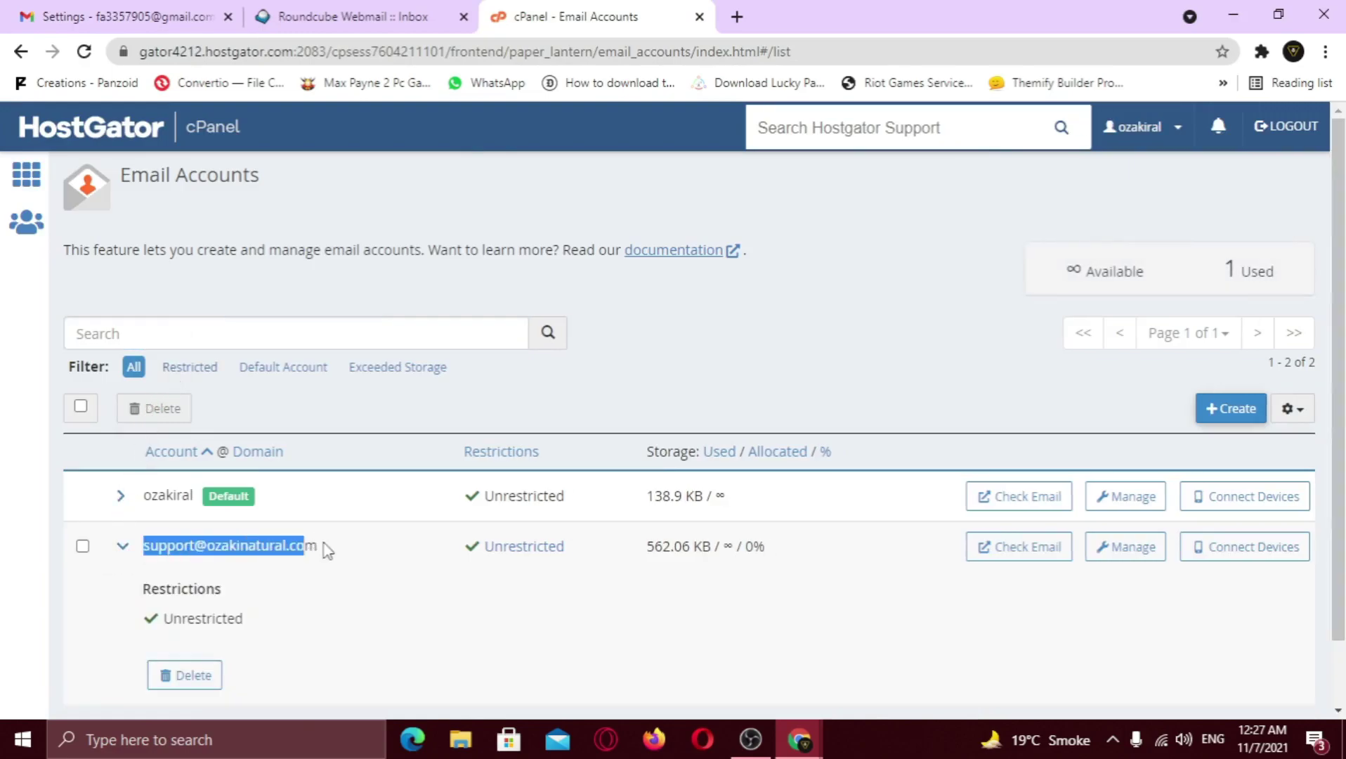
left_click(302, 546)
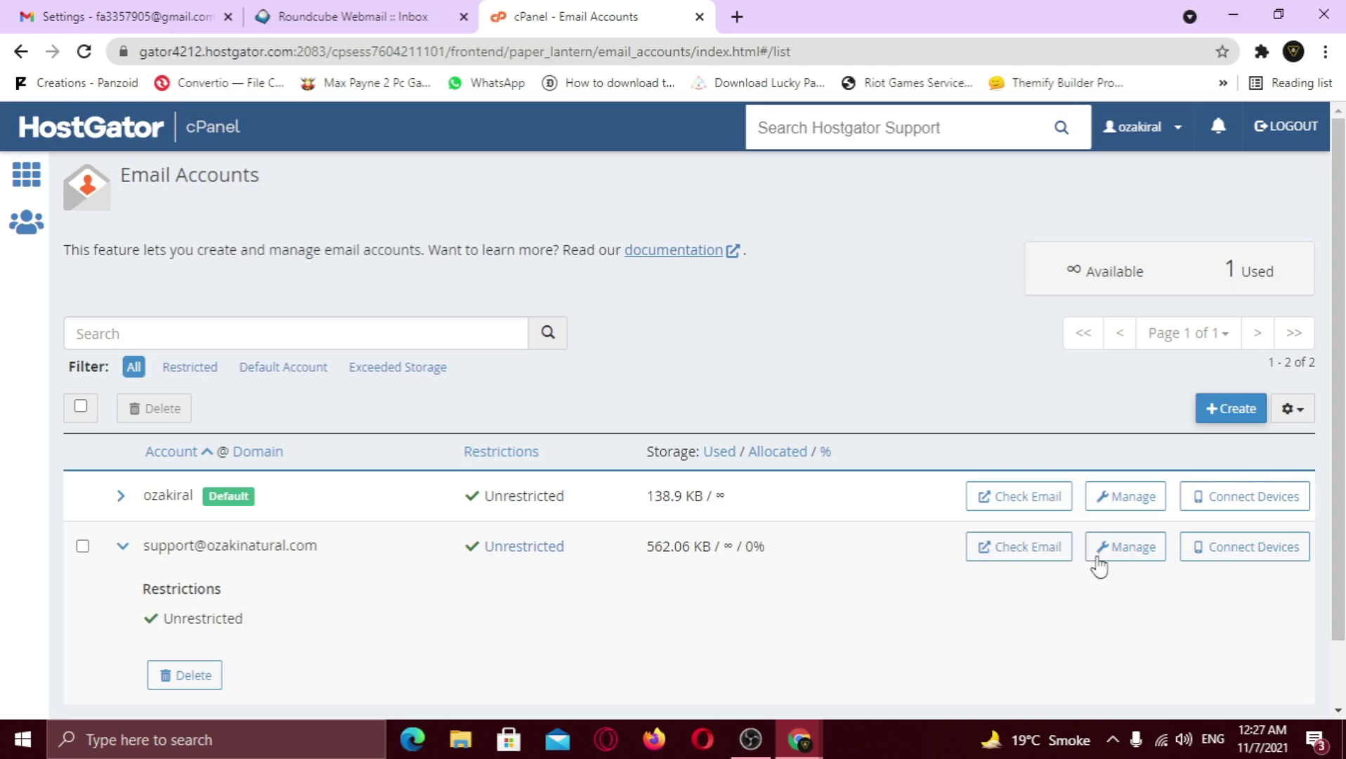
left_click(1241, 546)
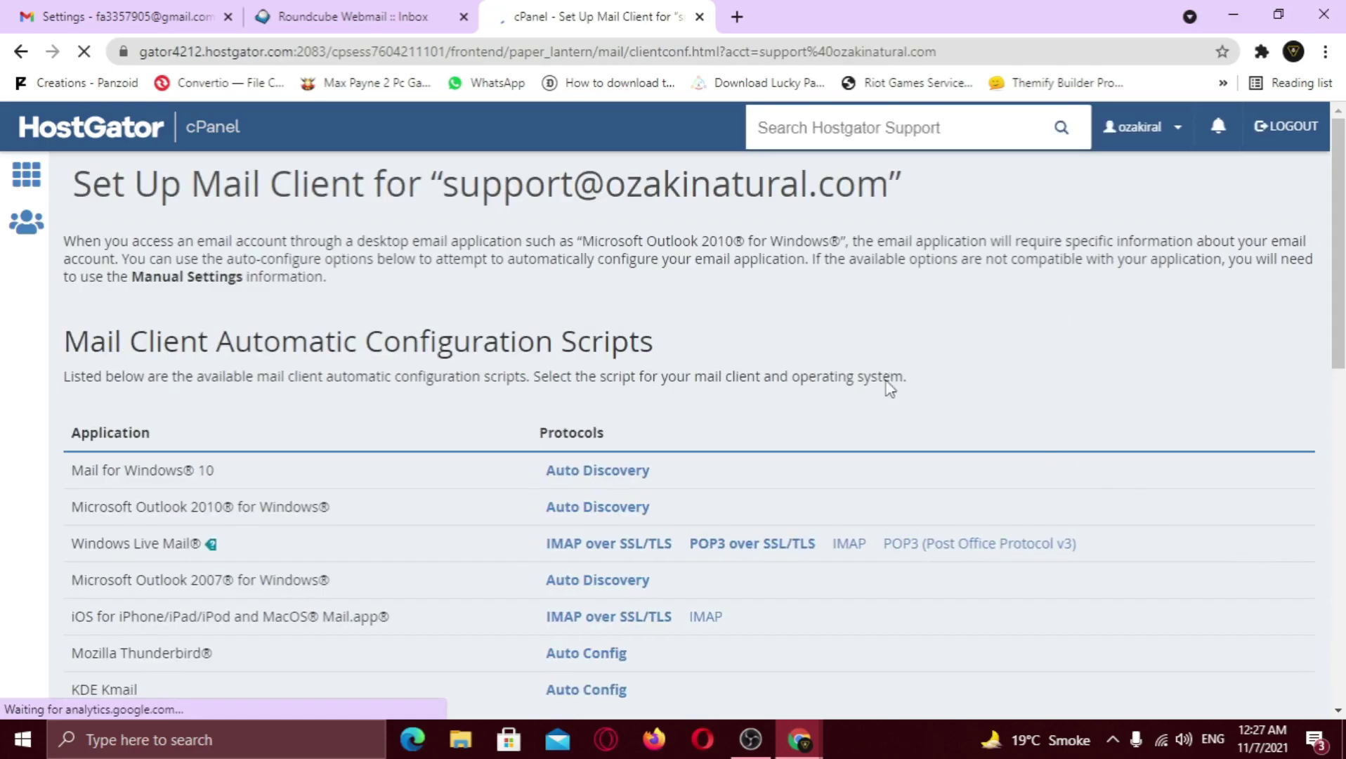
Find outgoing server mail.ozakinatural.com on SSL port 465 under Mail Client Manual Settings
scroll(887, 407, "down", 5)
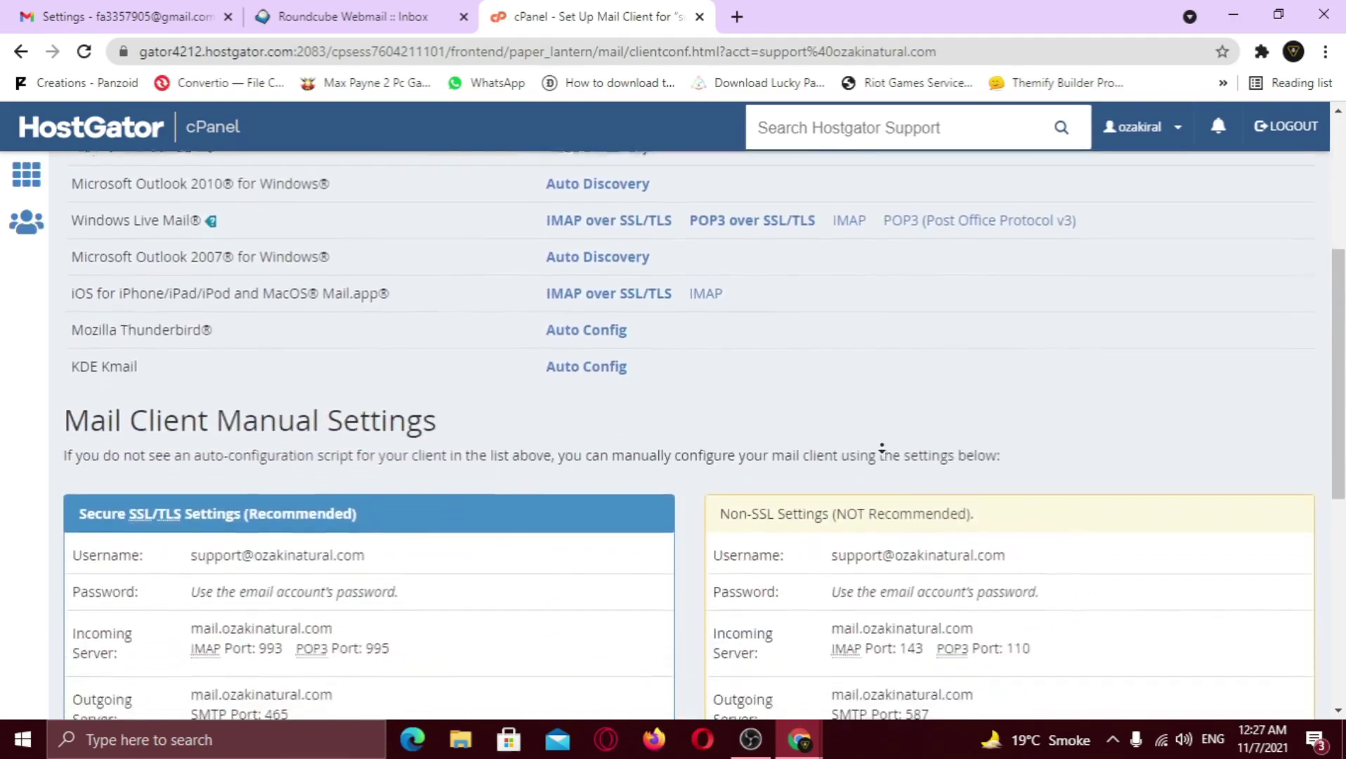
scroll(882, 447, "down", 3)
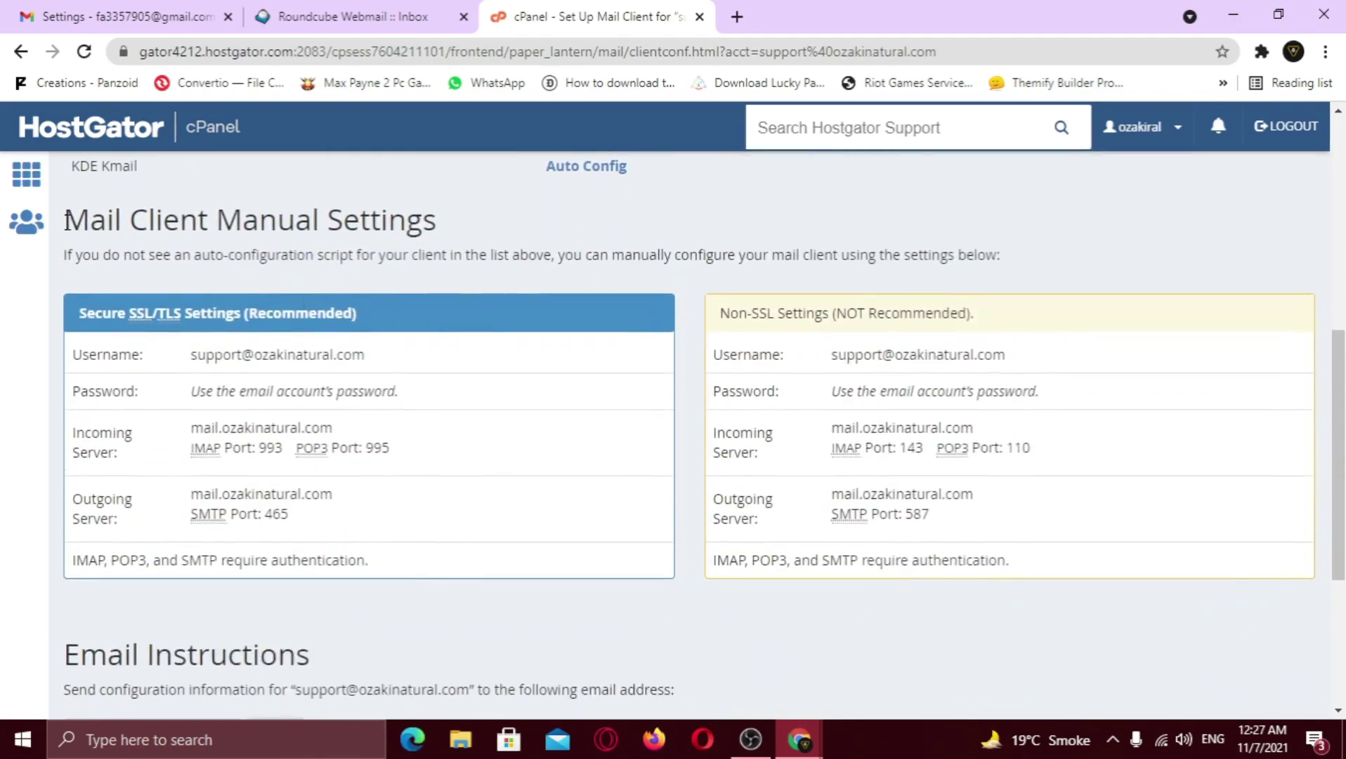
left_click_drag(65, 220, 459, 255)
left_click(479, 230)
left_click_drag(191, 495, 353, 492)
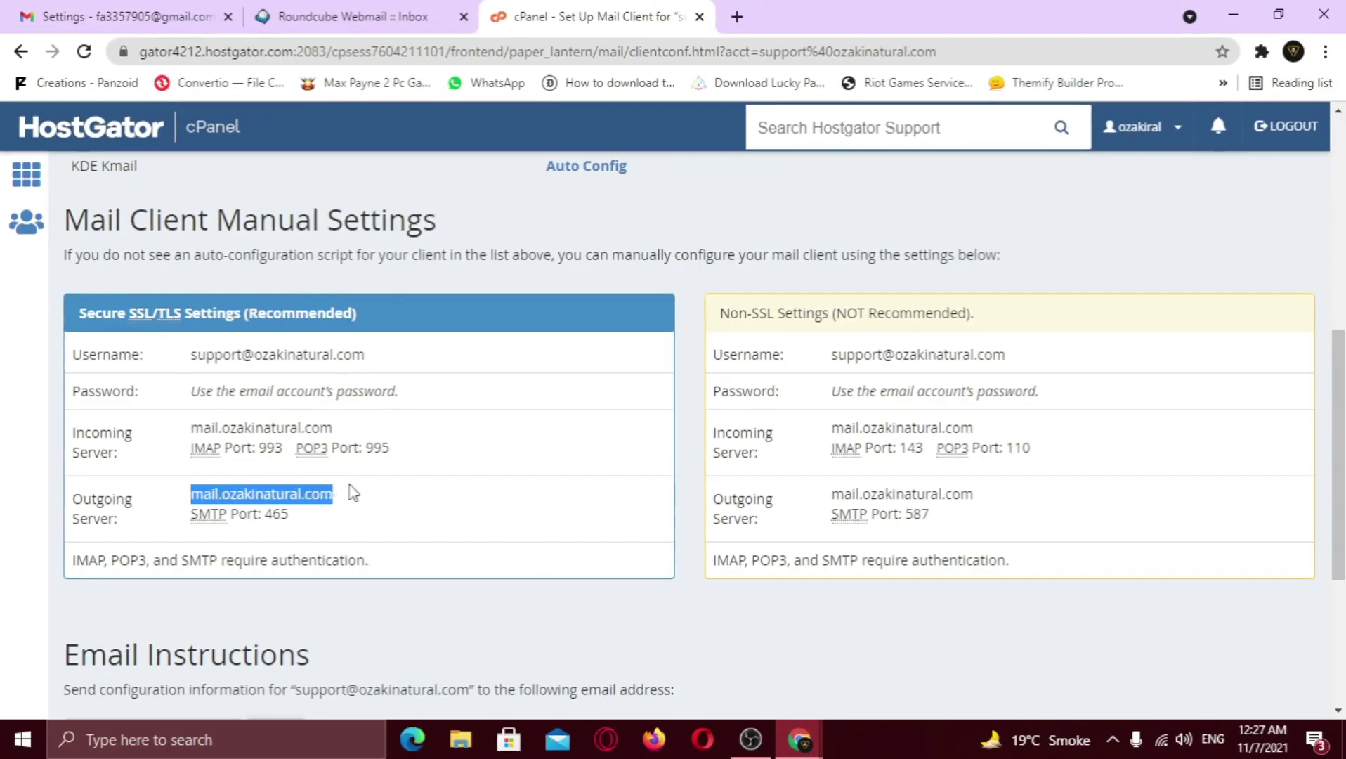
left_click(351, 490)
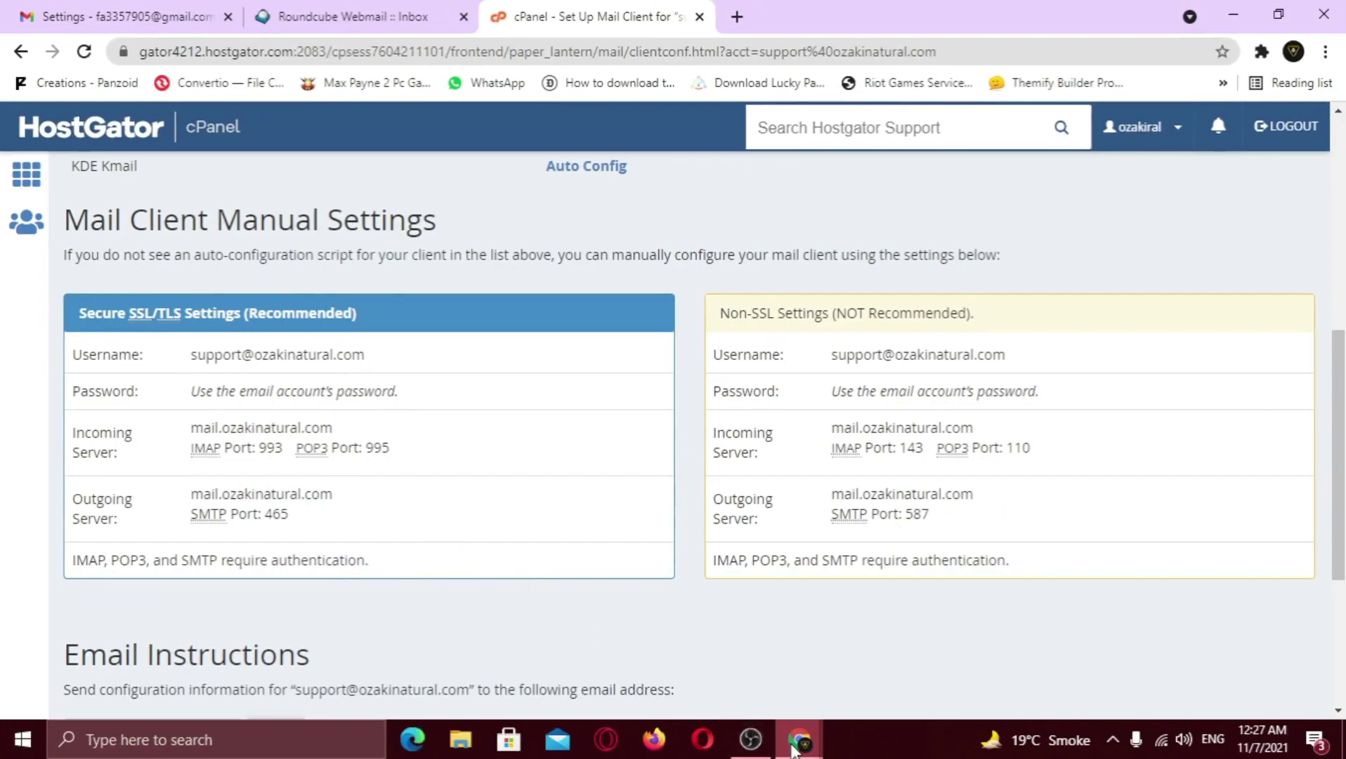
mouse_move(799, 739)
left_click(899, 666)
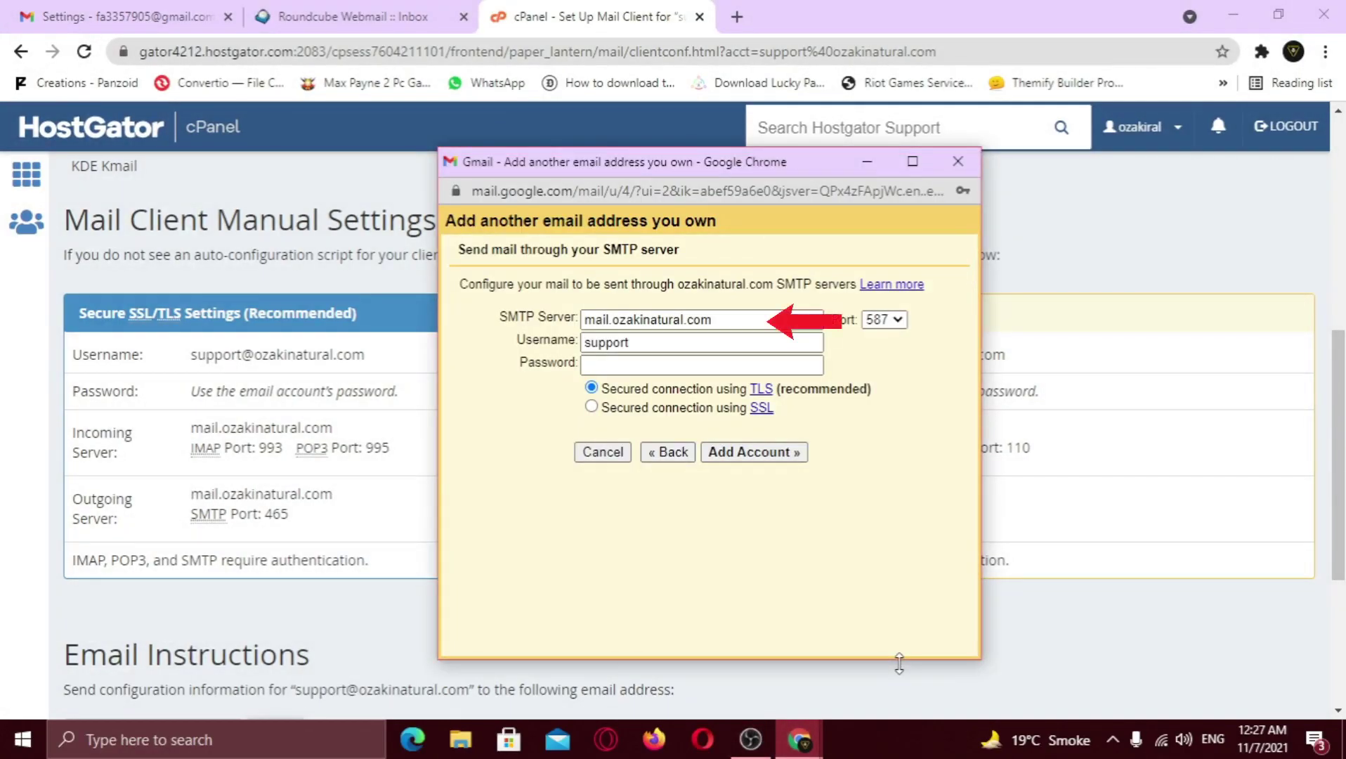
Set SMTP port 465, complete the username to the full domain address, and paste the mailbox password
left_click(731, 320)
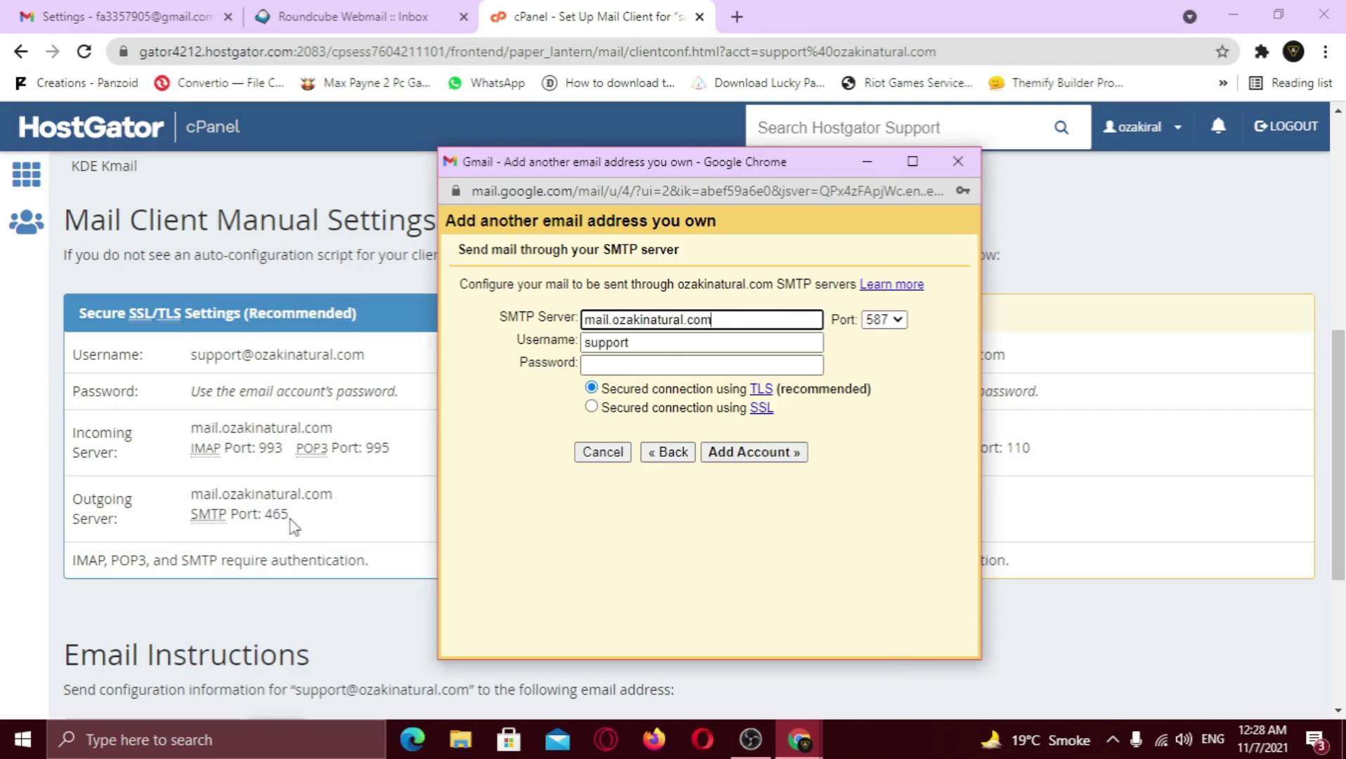
left_click(887, 320)
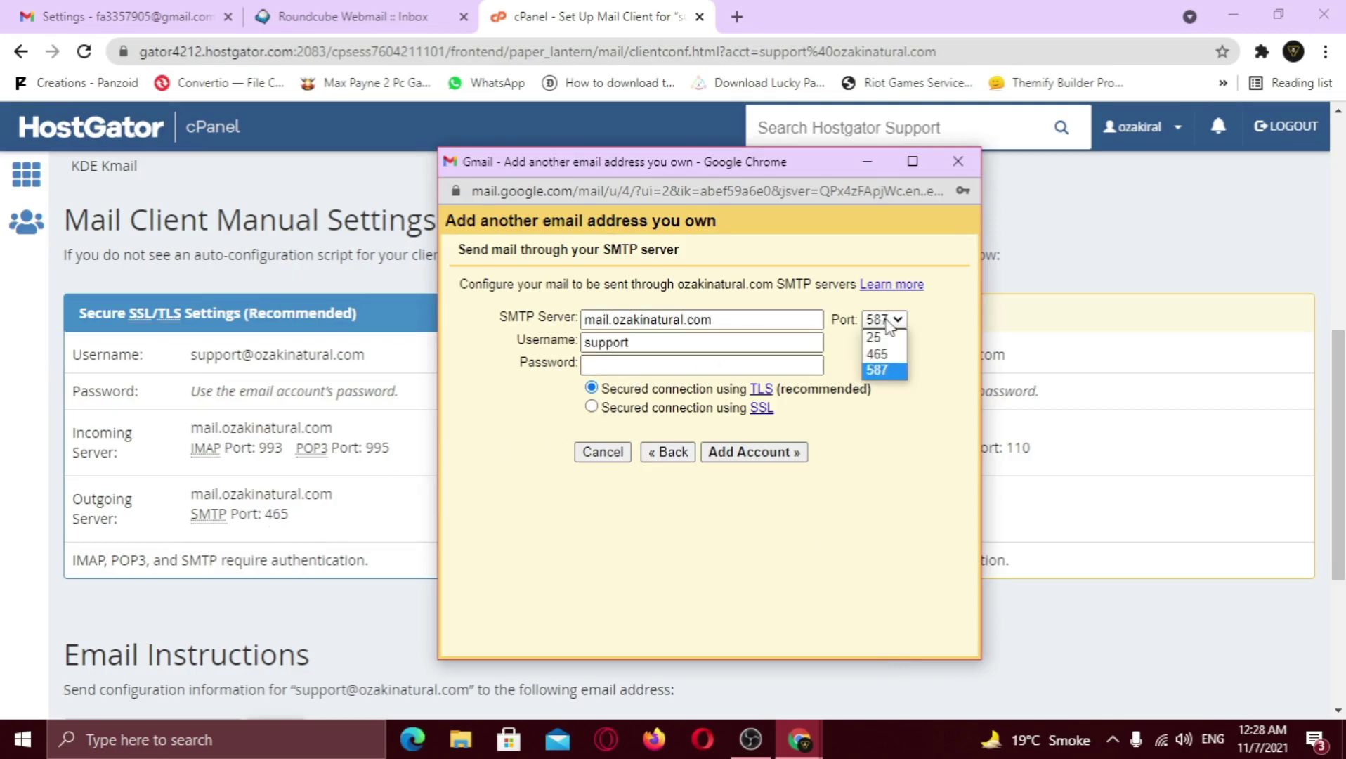
left_click(882, 352)
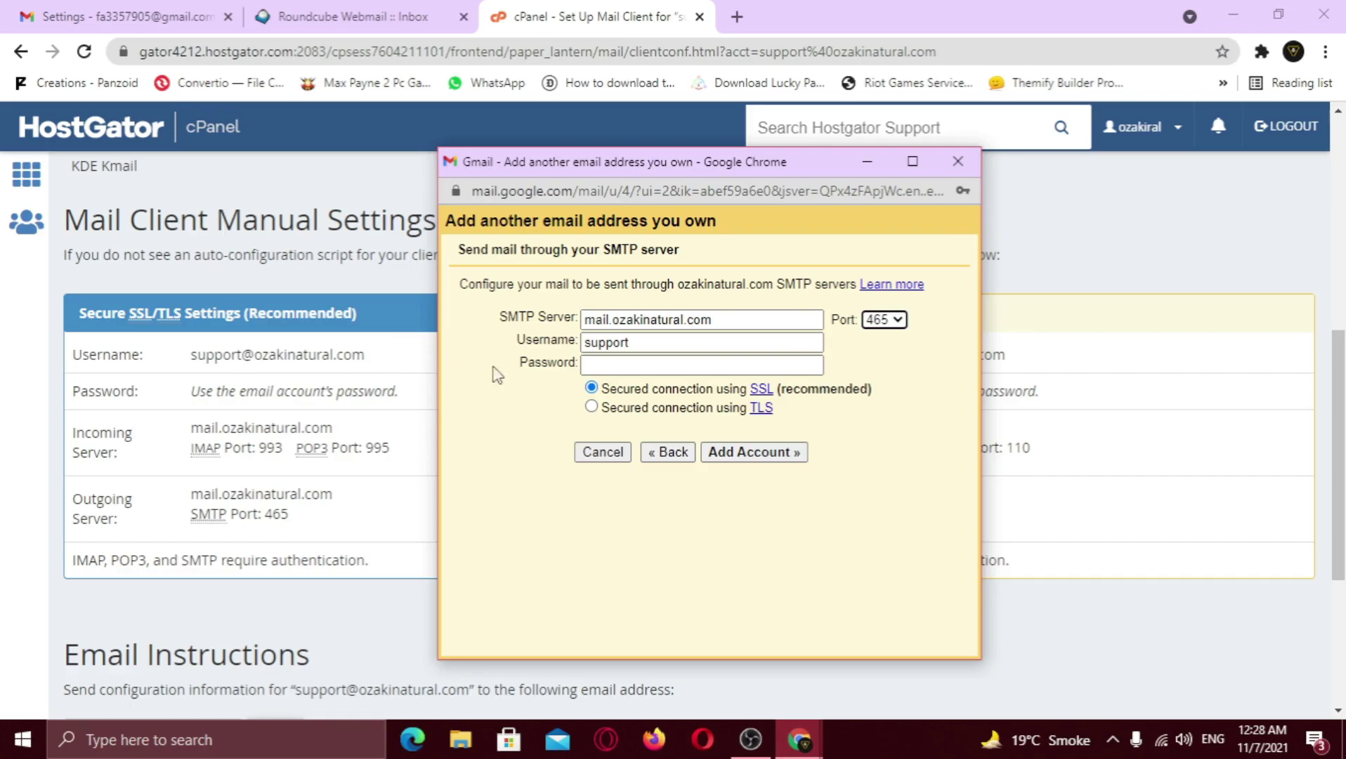
left_click(642, 347)
type("@ozakinatural.com")
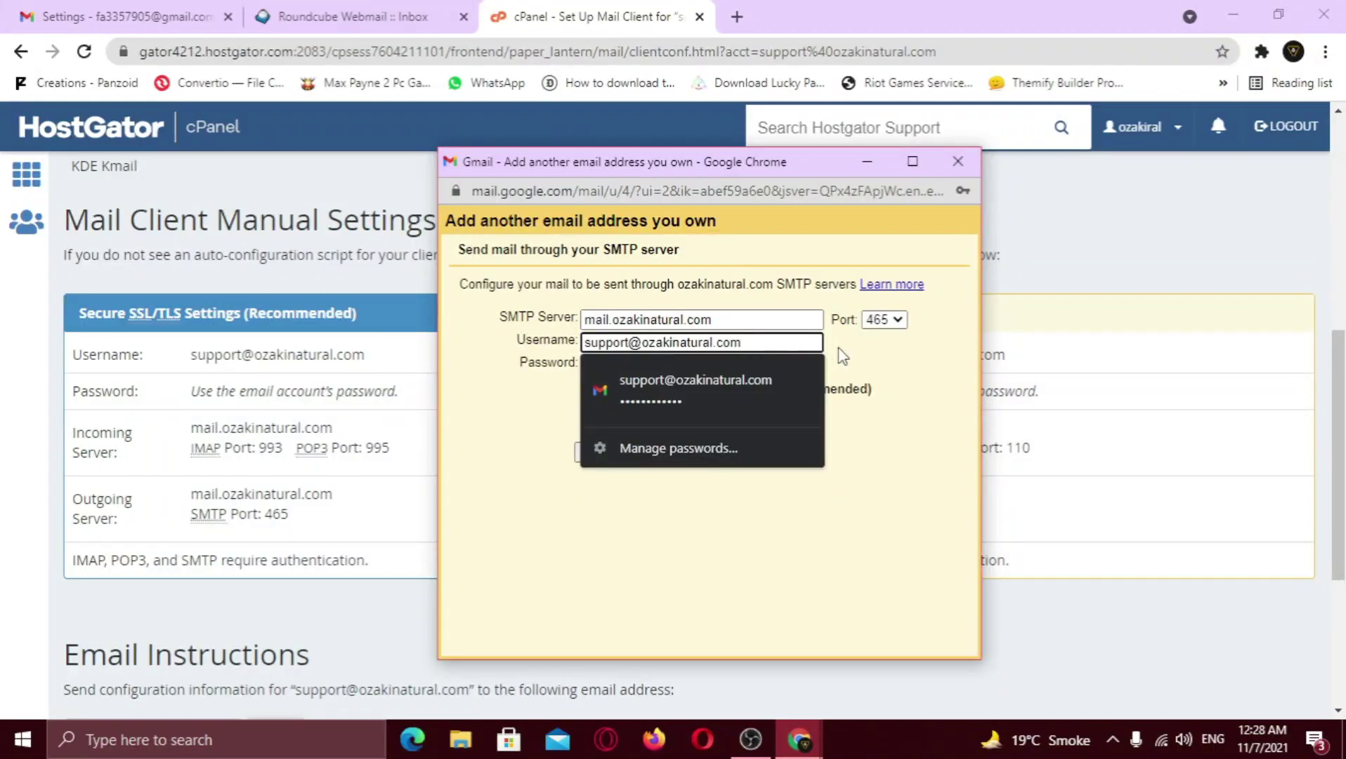
left_click(843, 356)
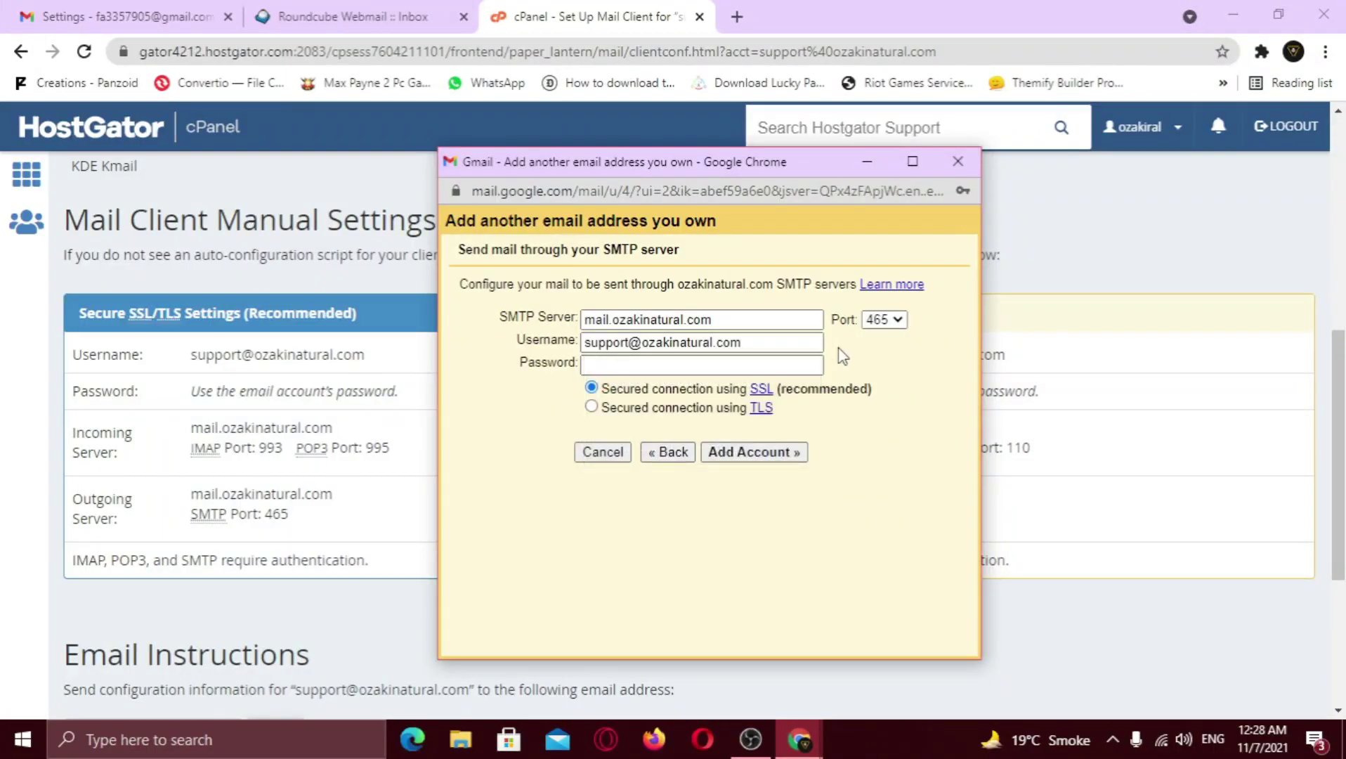
left_click(707, 364)
key("ctrl+v")
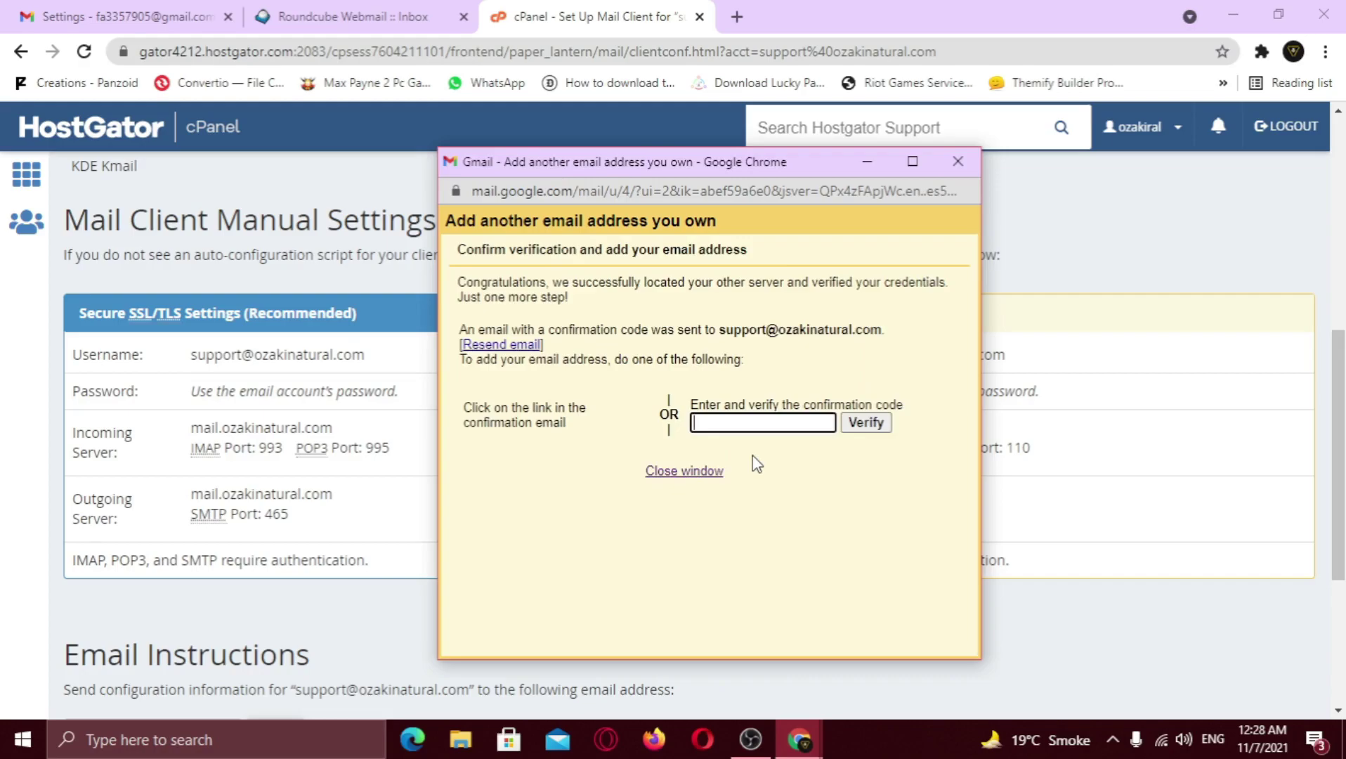
Open the Gmail Confirmation email in Roundcube and copy its confirmation code
double_click(689, 461)
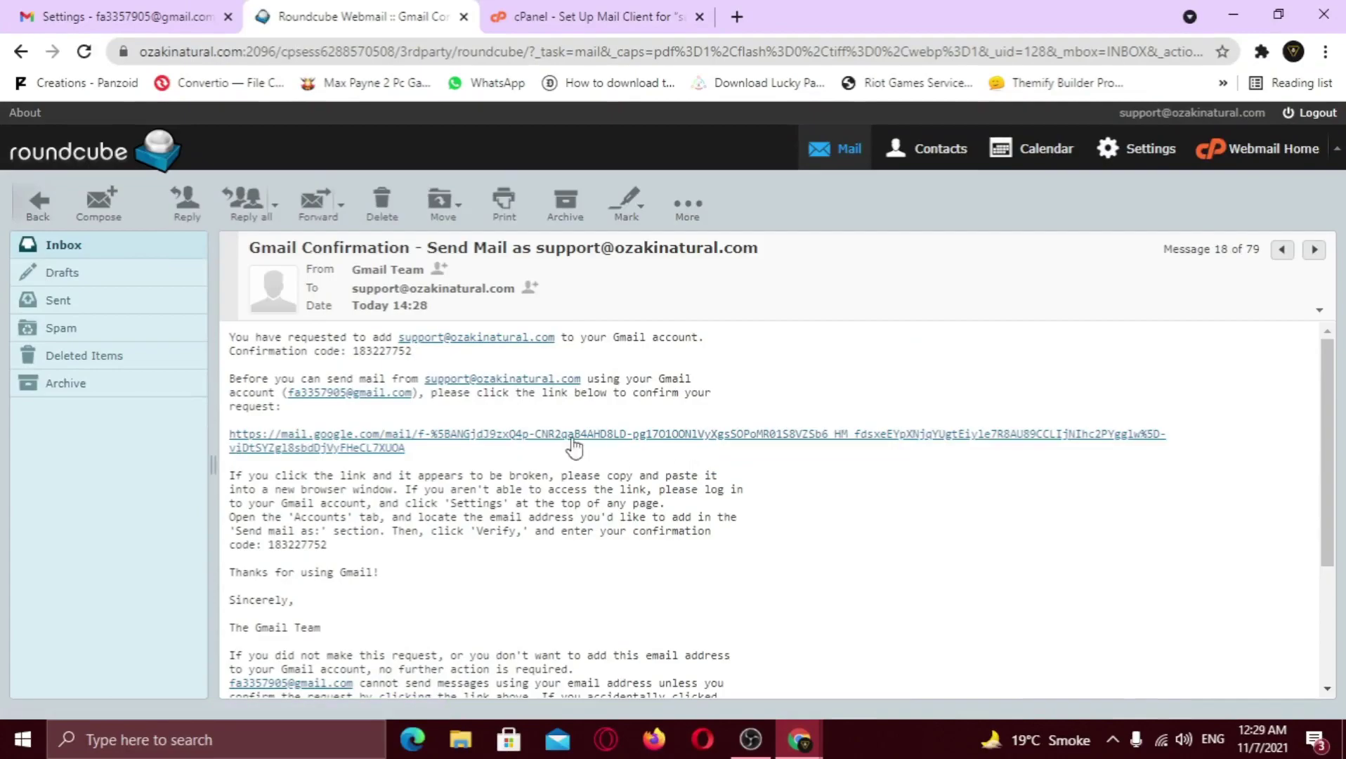
left_click_drag(353, 351, 415, 358)
right_click(406, 358)
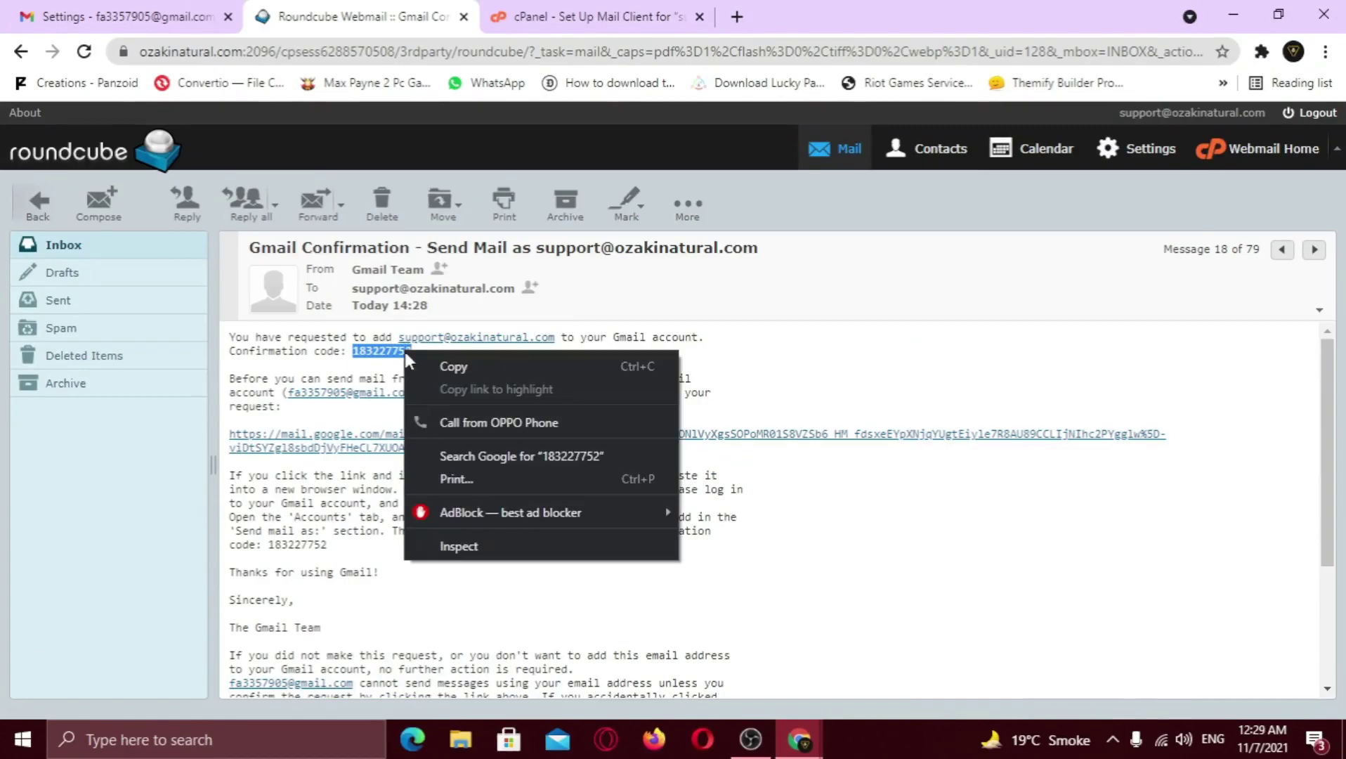
left_click(425, 364)
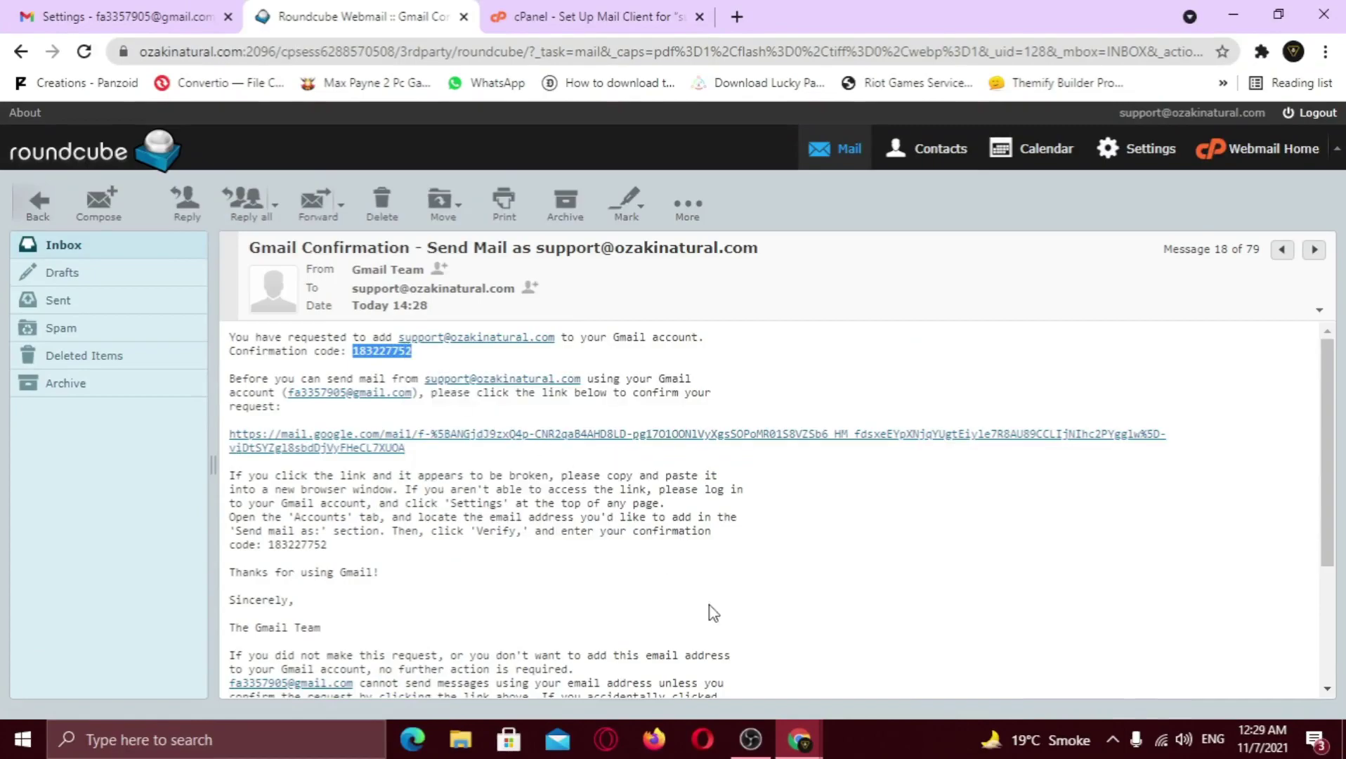
Paste the code into Gmail's verification window and verify it
left_click(800, 739)
left_click(894, 673)
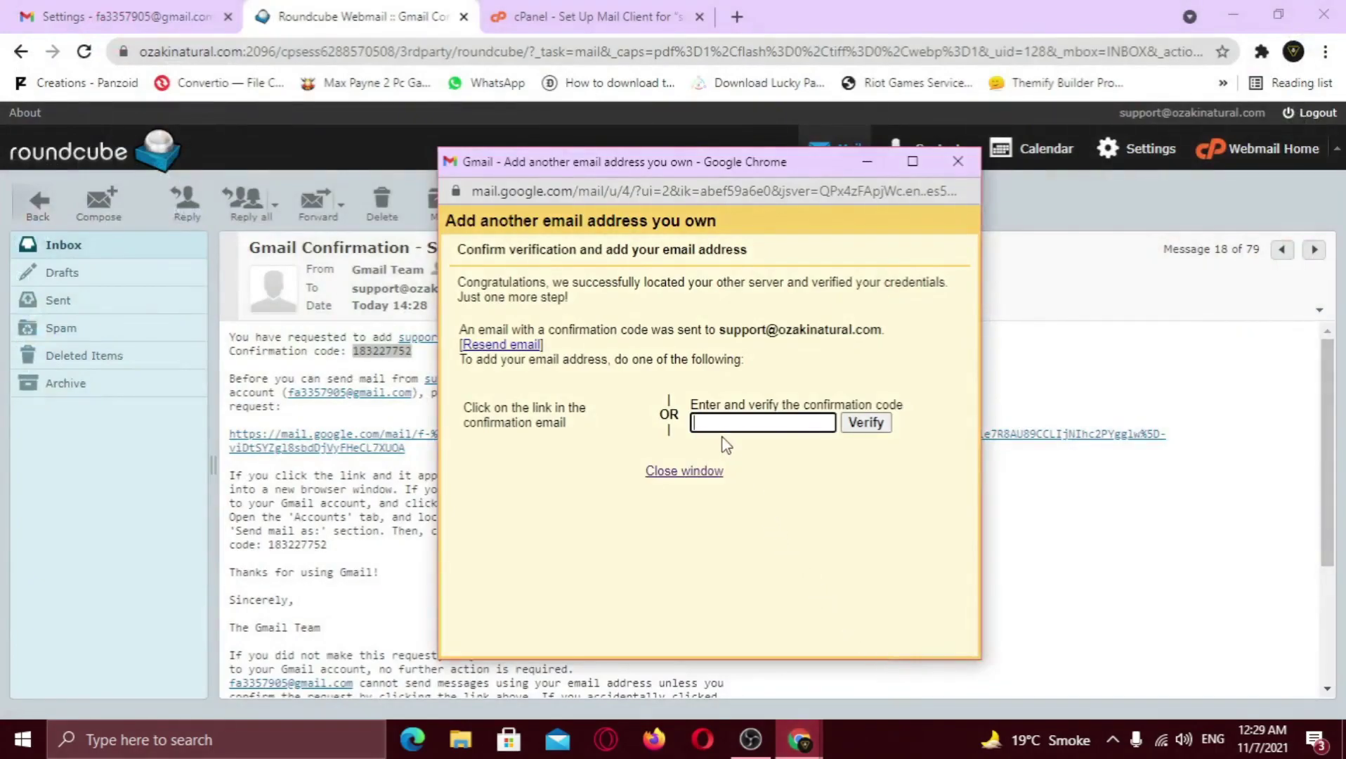
key("ctrl+v")
left_click(866, 422)
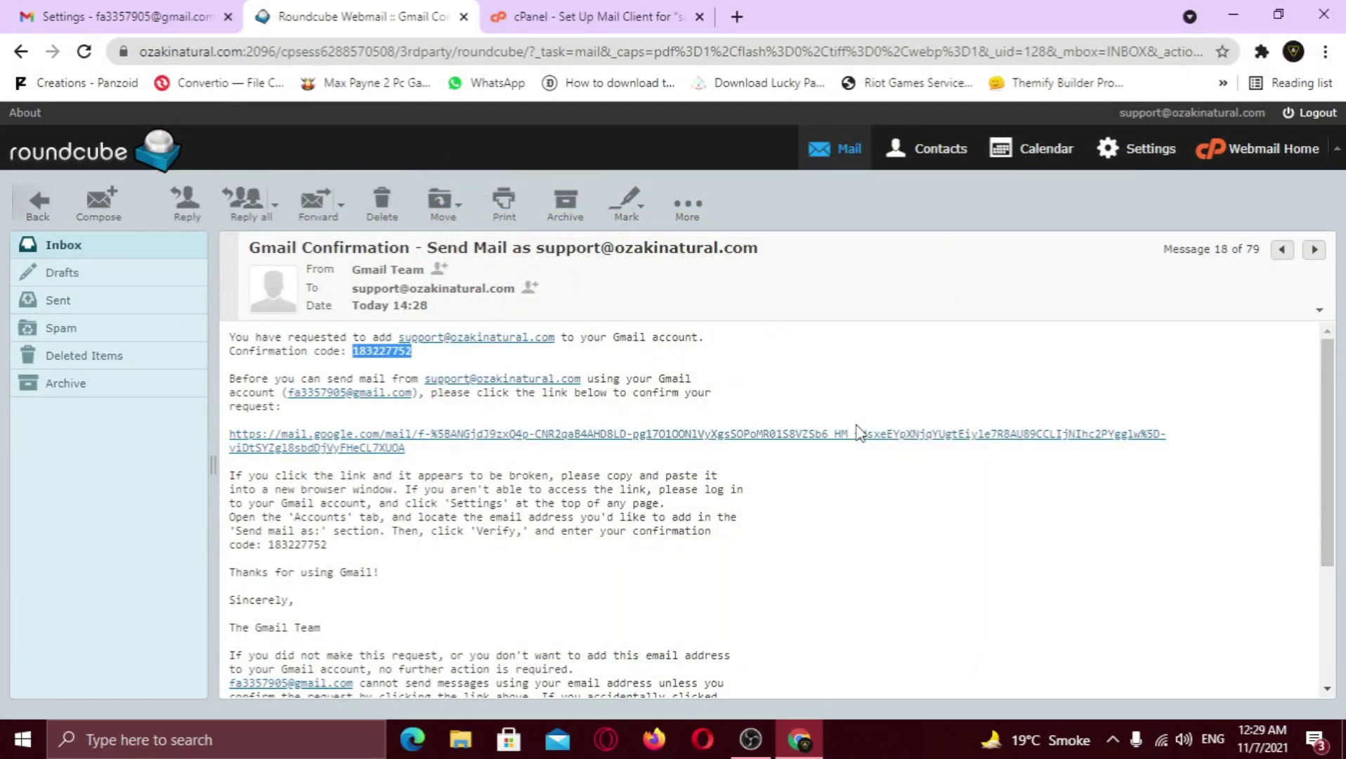
Compose a new message and switch its From address to Ozaki Natural
key("ctrl+shift+Tab")
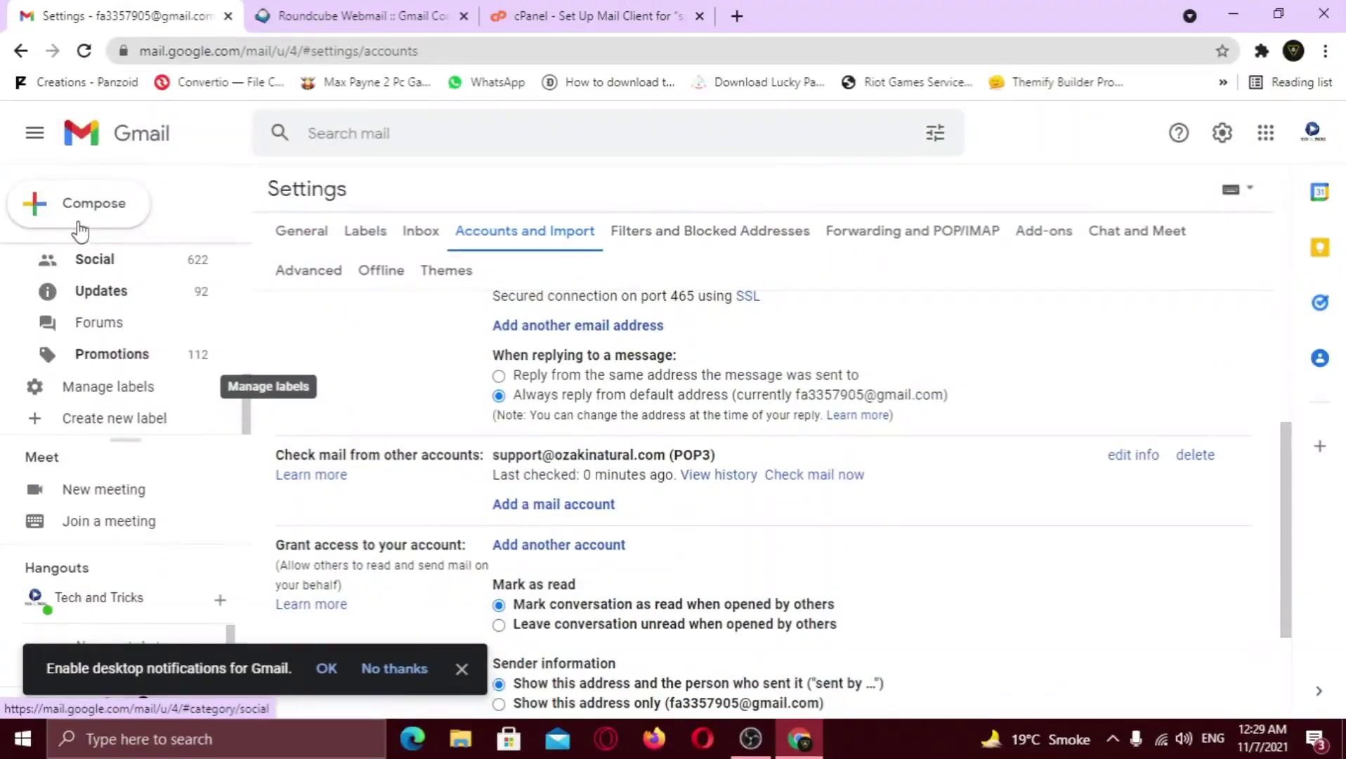
left_click(77, 211)
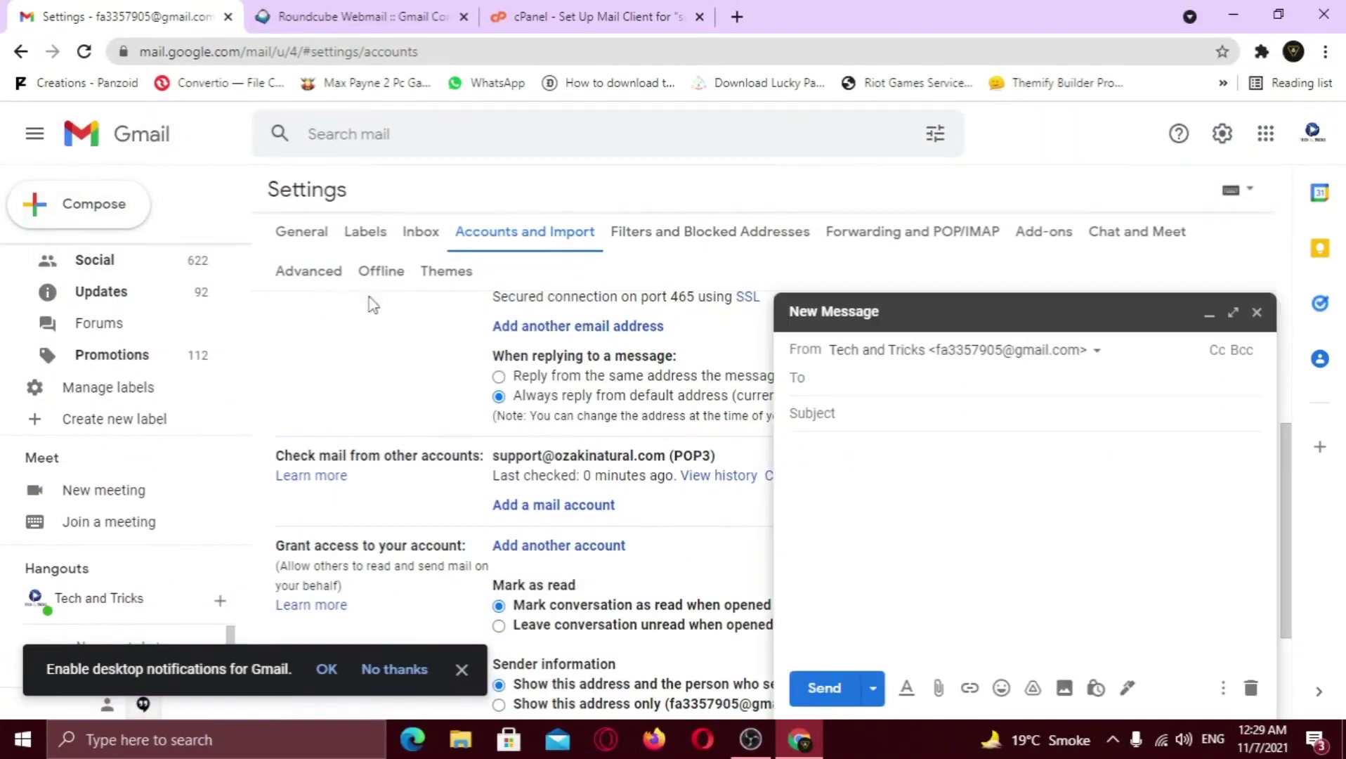
left_click(1098, 351)
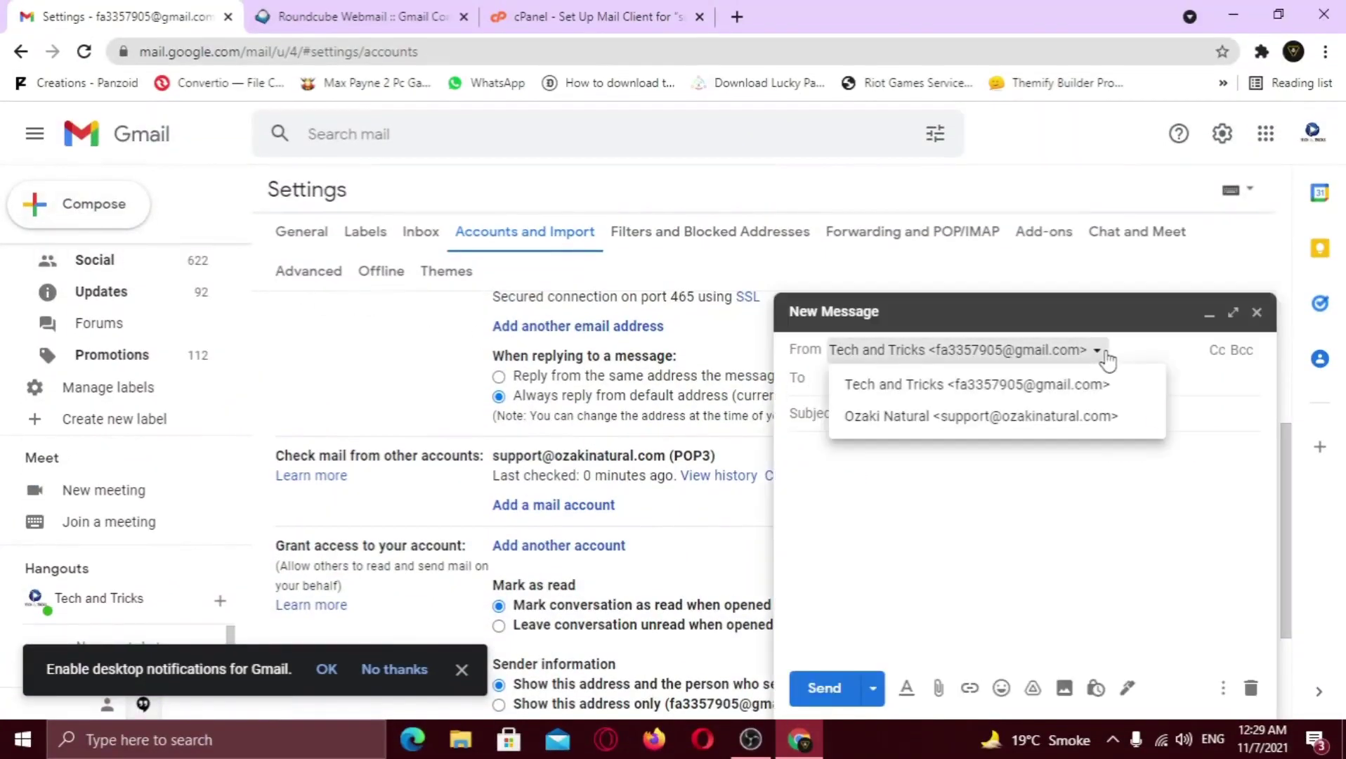
left_click(1066, 422)
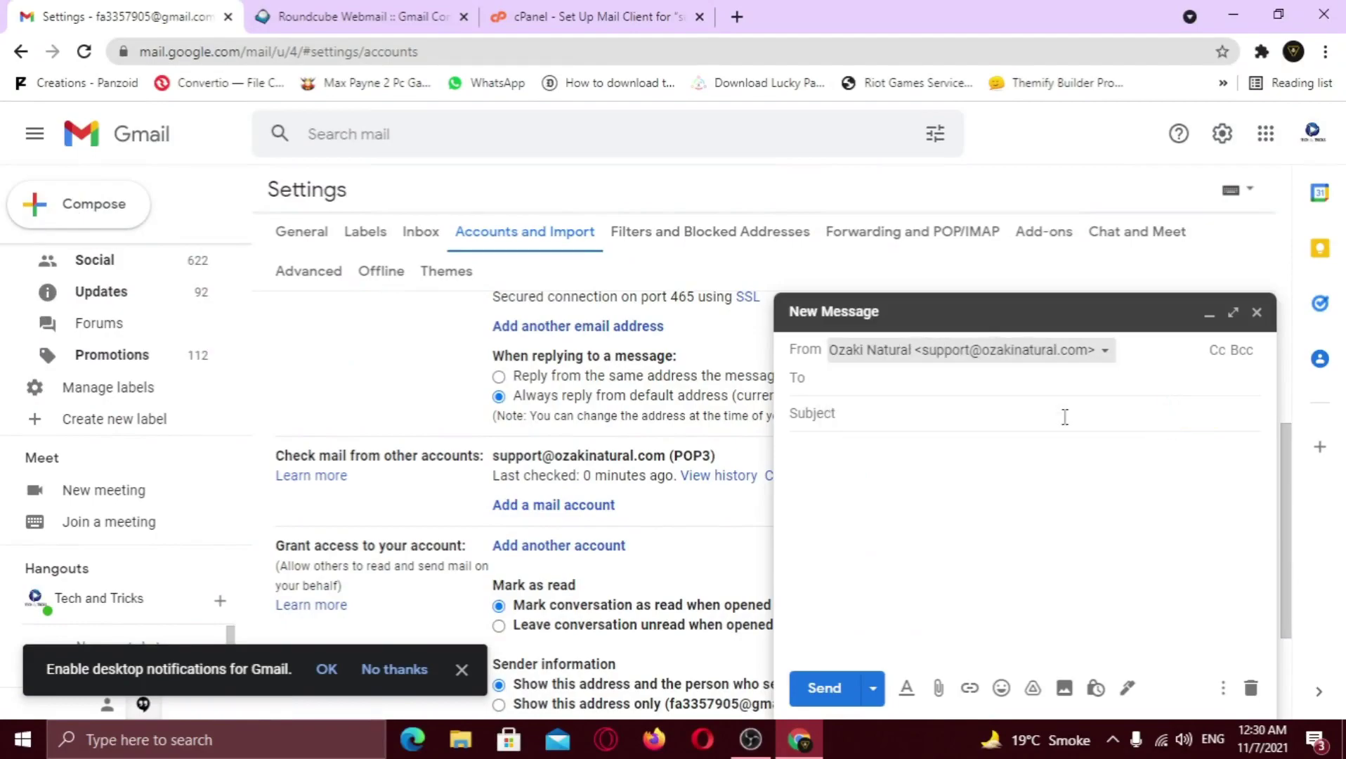